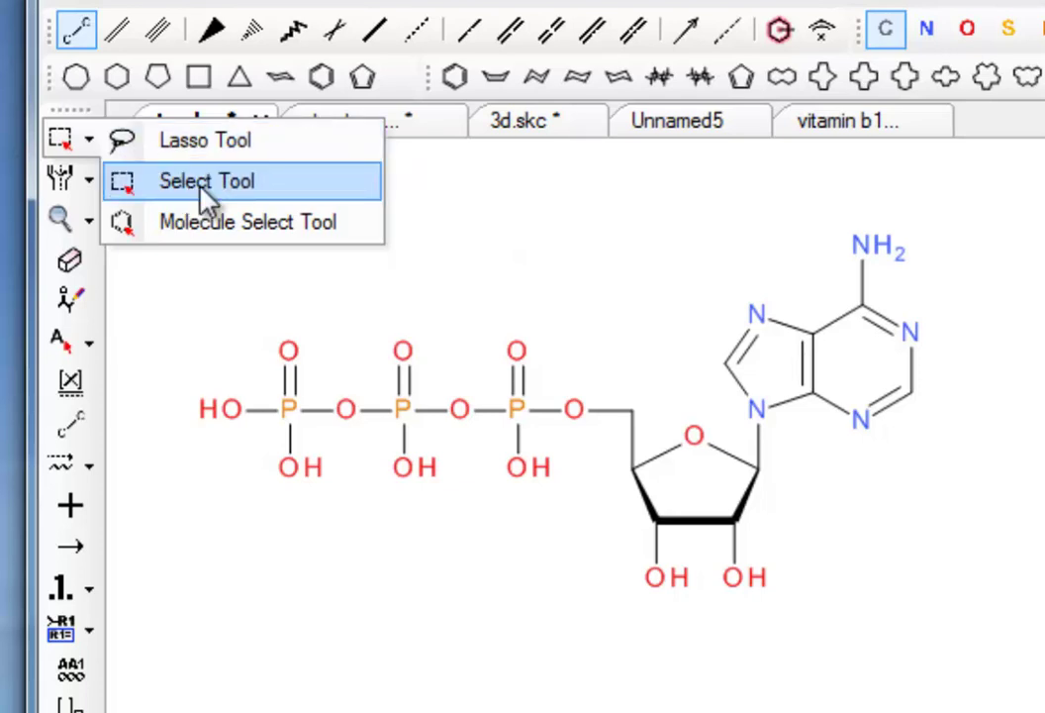
- Paste ATP's formula weight (2 decimal places), exact mass, formula and composition into the drawing
click(203, 186)
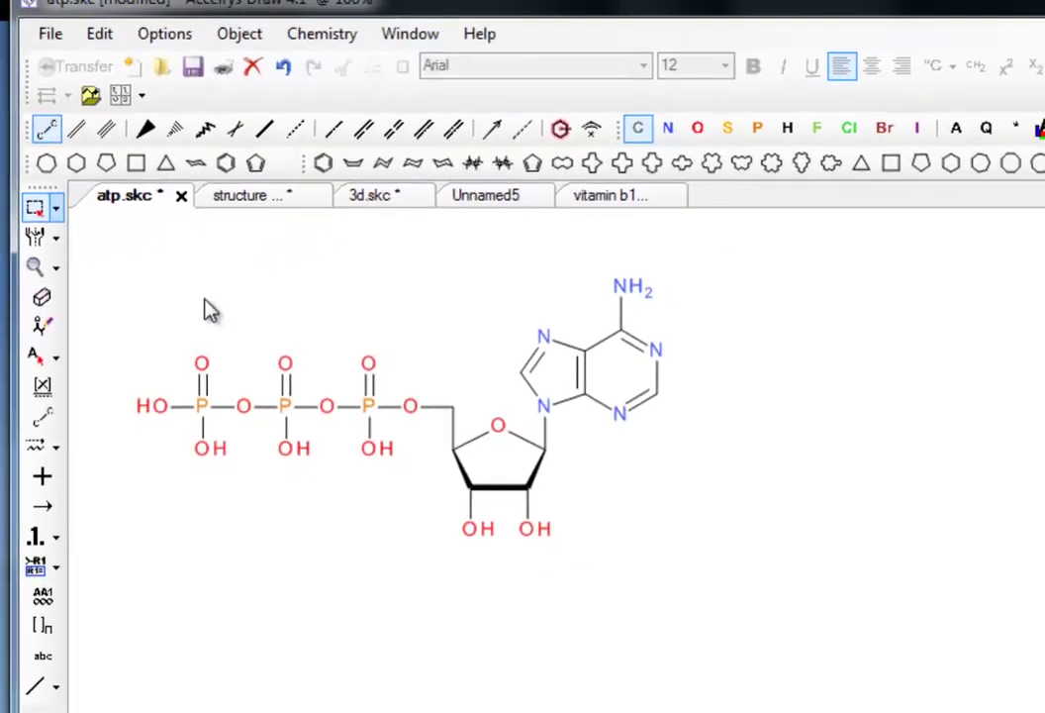
drag(104, 237, 681, 566)
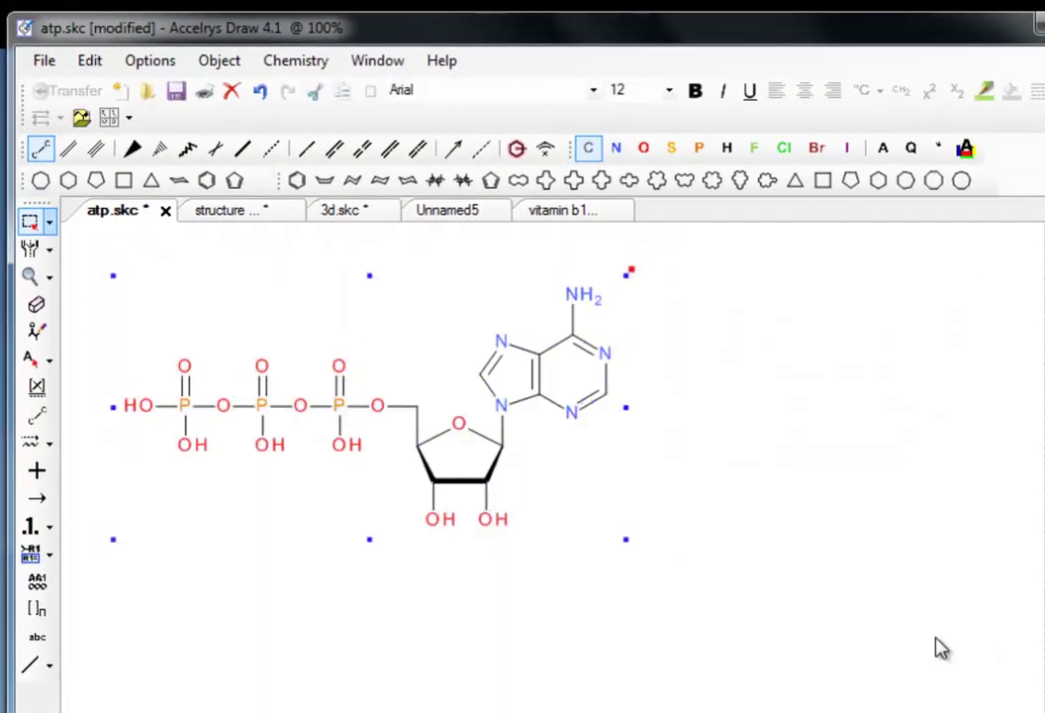
click(295, 60)
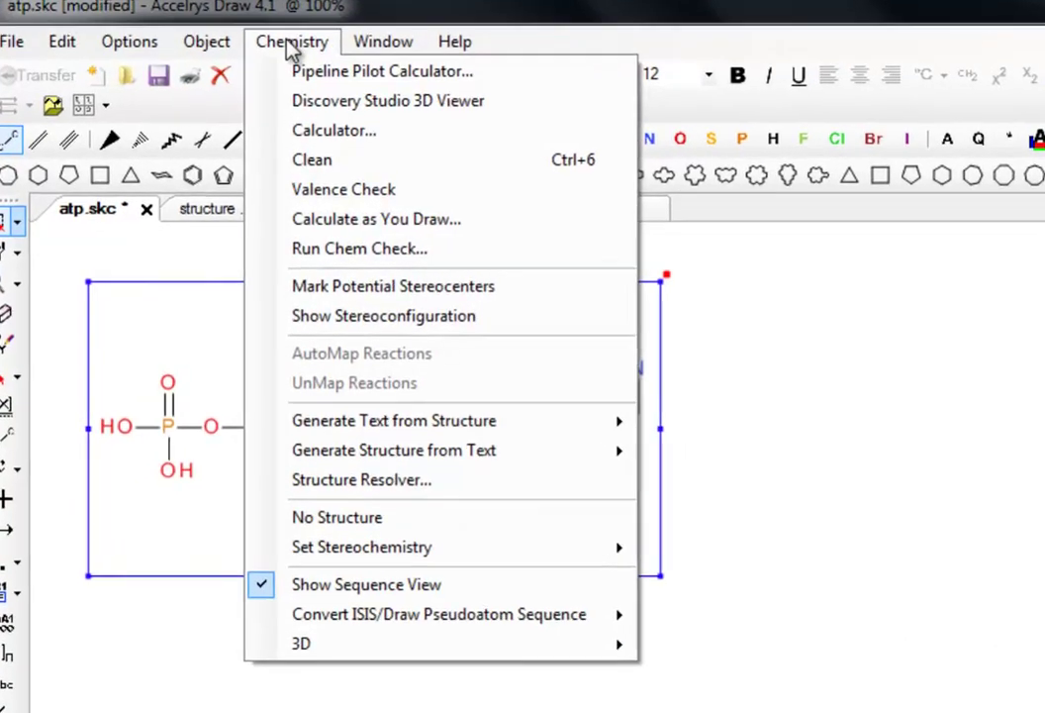
click(317, 129)
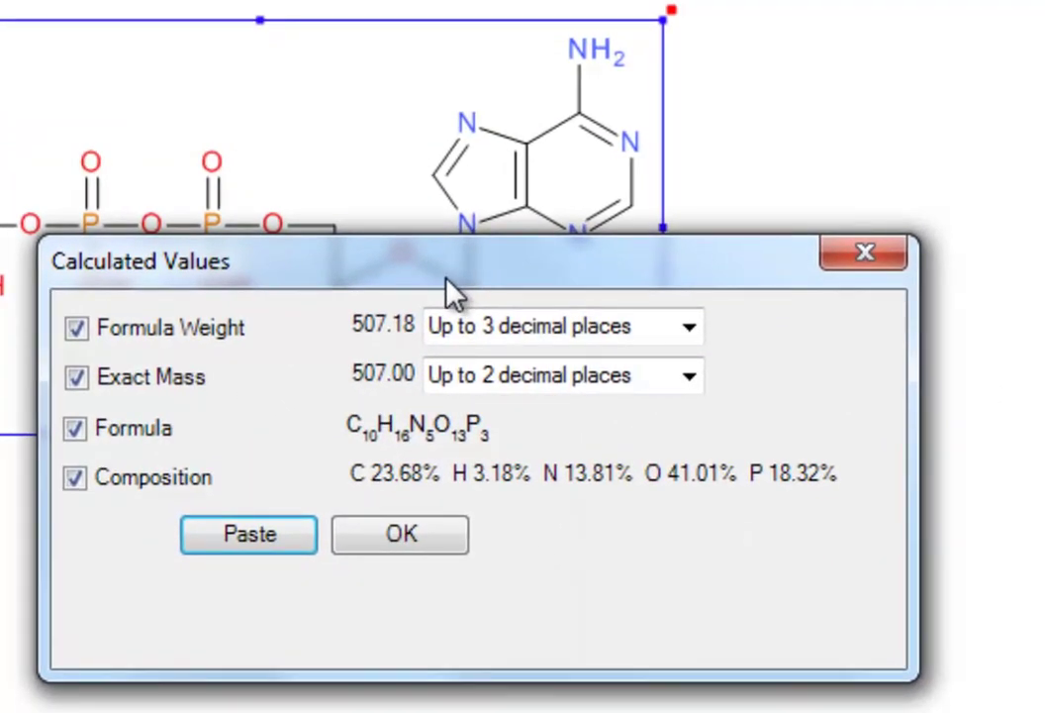
click(689, 329)
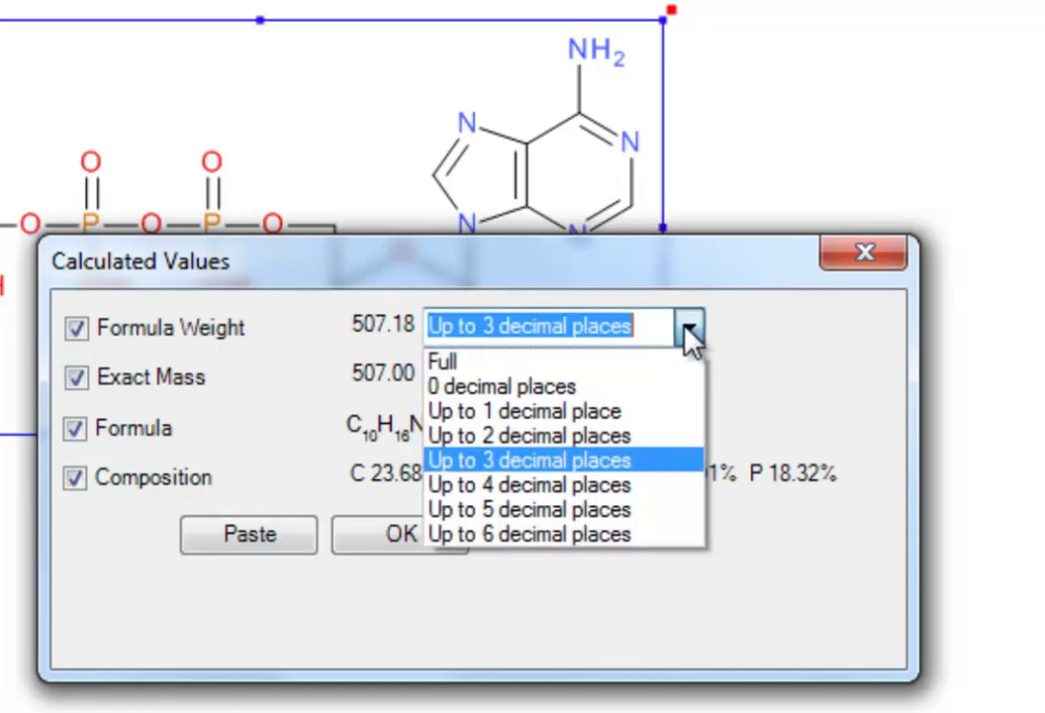
click(601, 436)
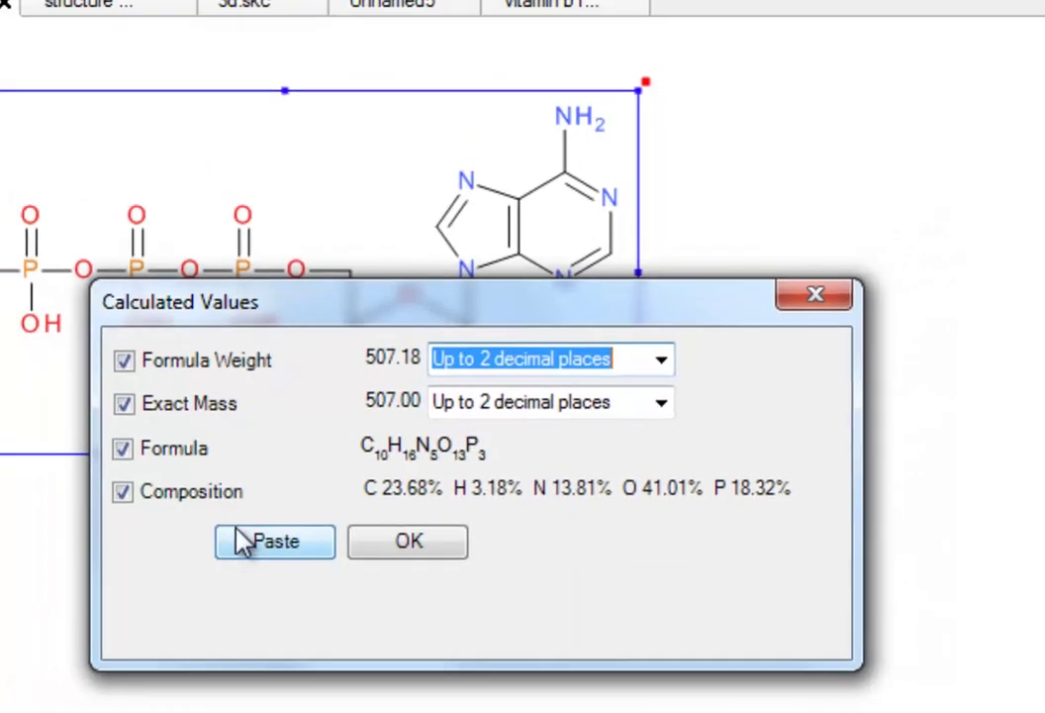
click(269, 540)
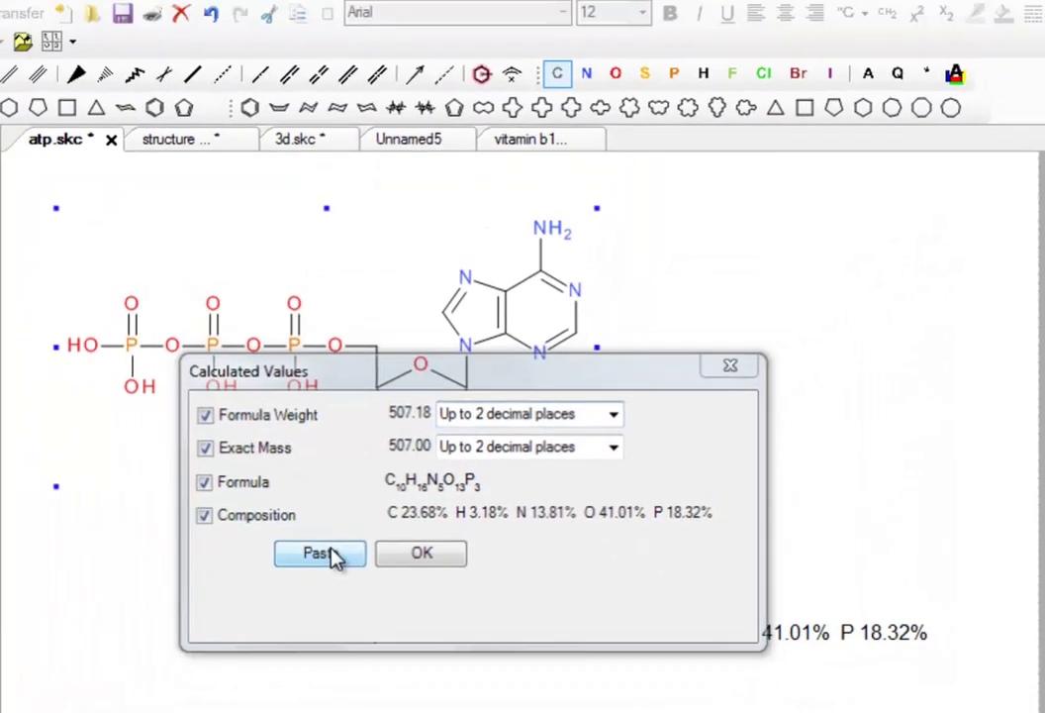
- Position the pasted block of calculated values just beneath the ATP structure, then deselect it
drag(294, 614, 122, 542)
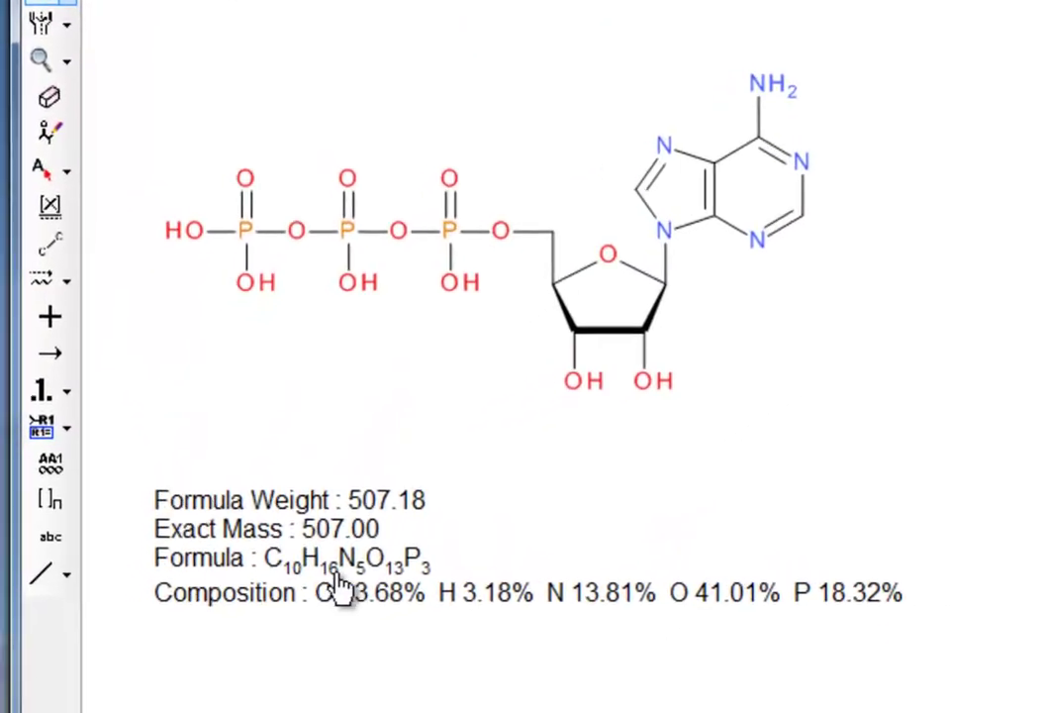
drag(310, 547, 469, 633)
click(394, 600)
mouse_move(394, 599)
mouse_down()
mouse_move(529, 616)
mouse_move(354, 527)
mouse_up()
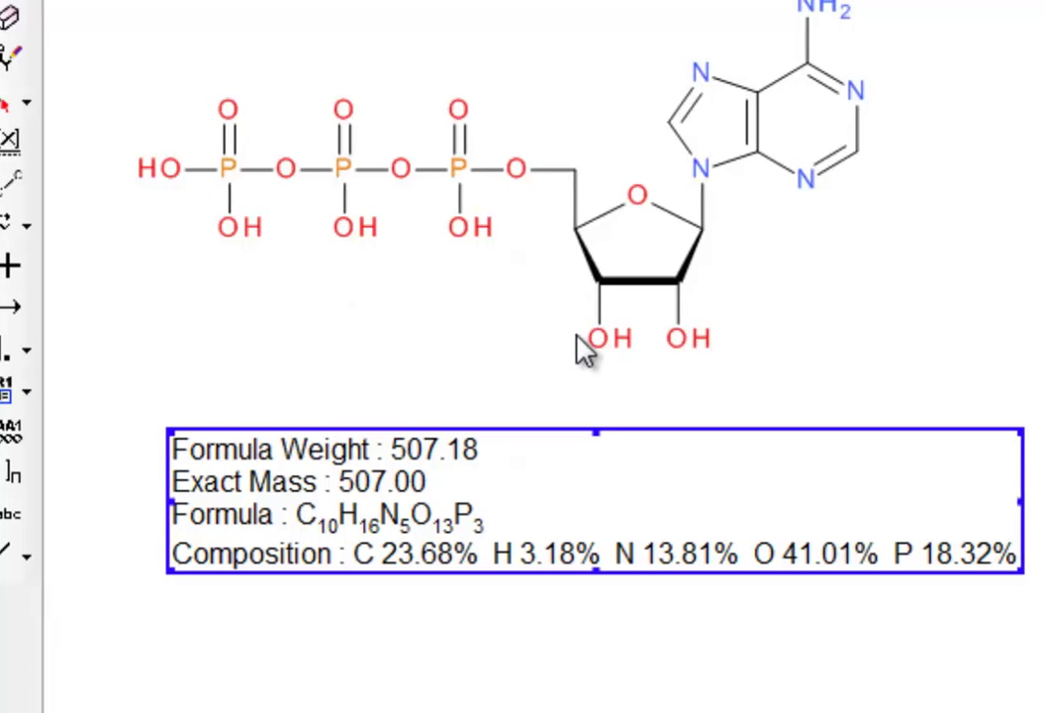
drag(474, 530, 442, 489)
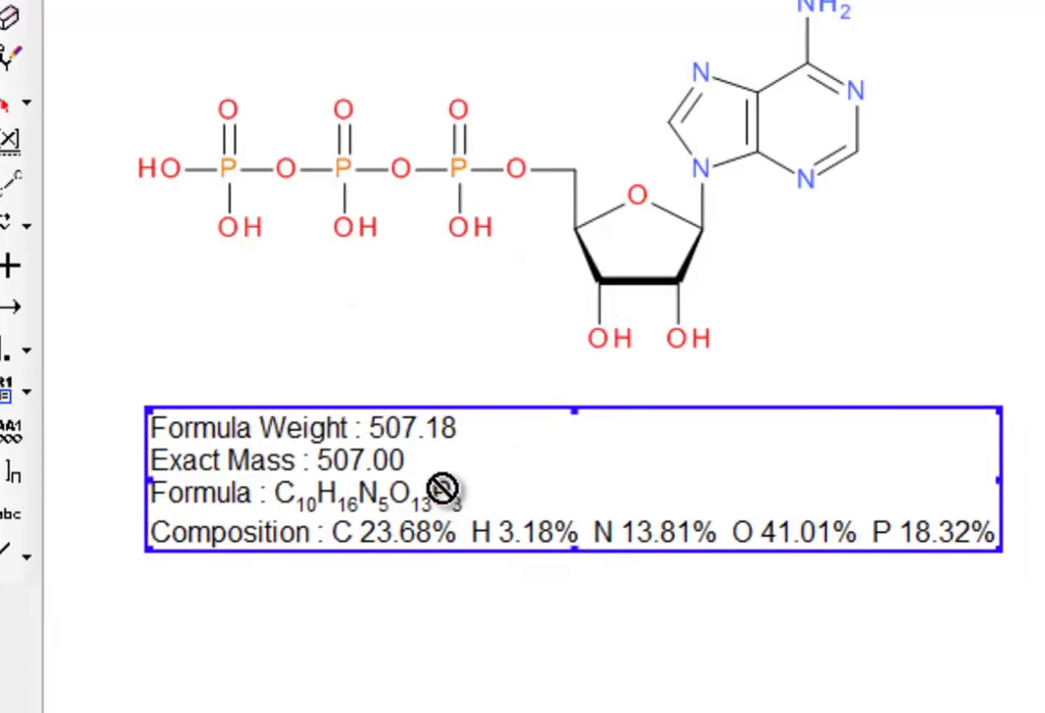
click(391, 709)
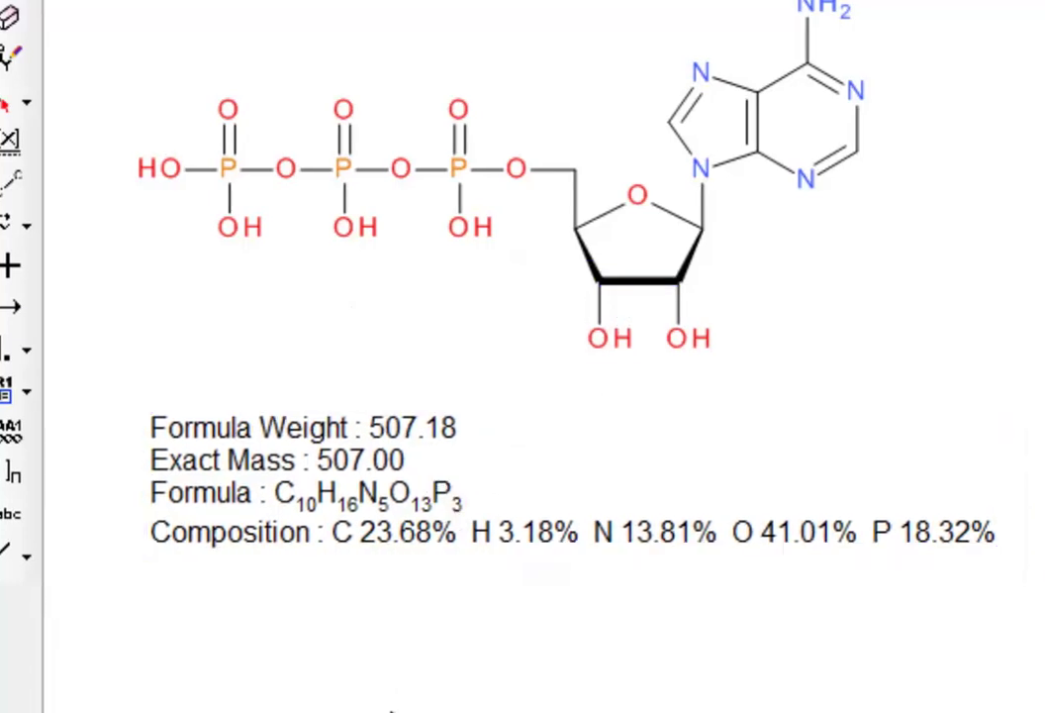
click(361, 446)
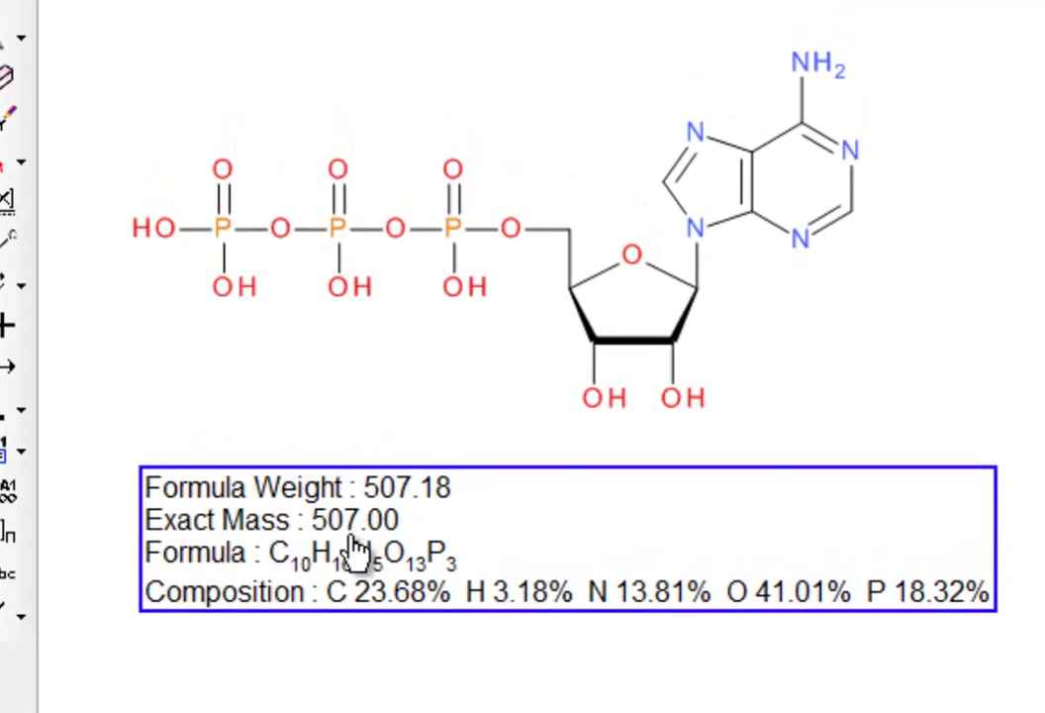
click(1030, 631)
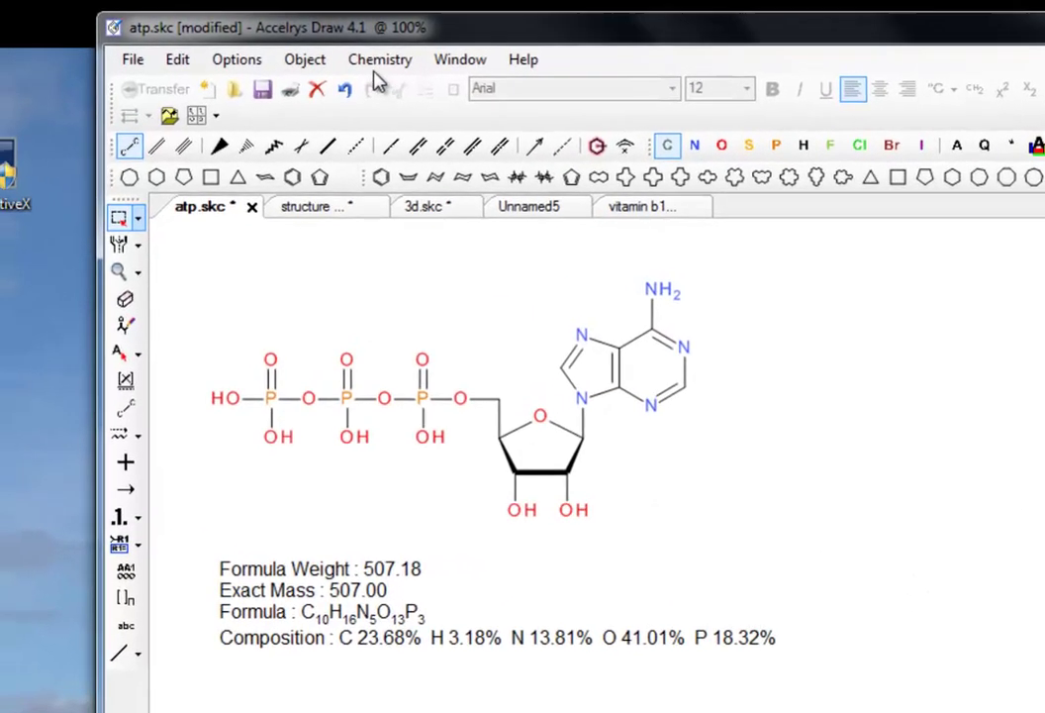
- Marquee-select the entire ATP molecule, including its phosphate chain
click(272, 53)
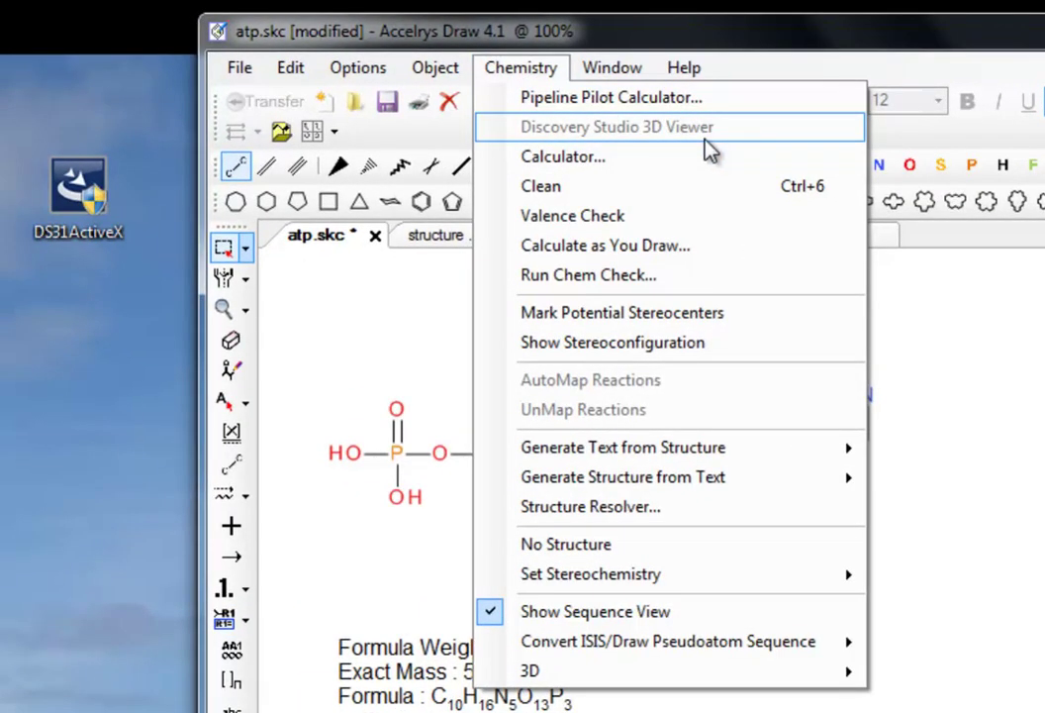
click(385, 343)
drag(300, 276, 910, 623)
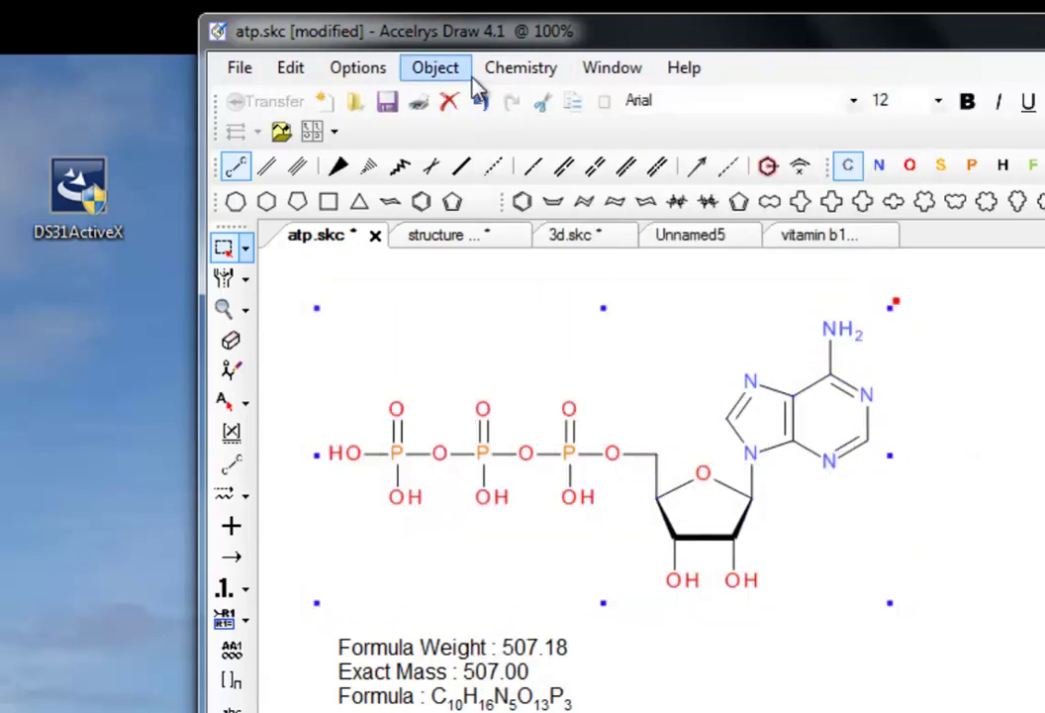
click(515, 69)
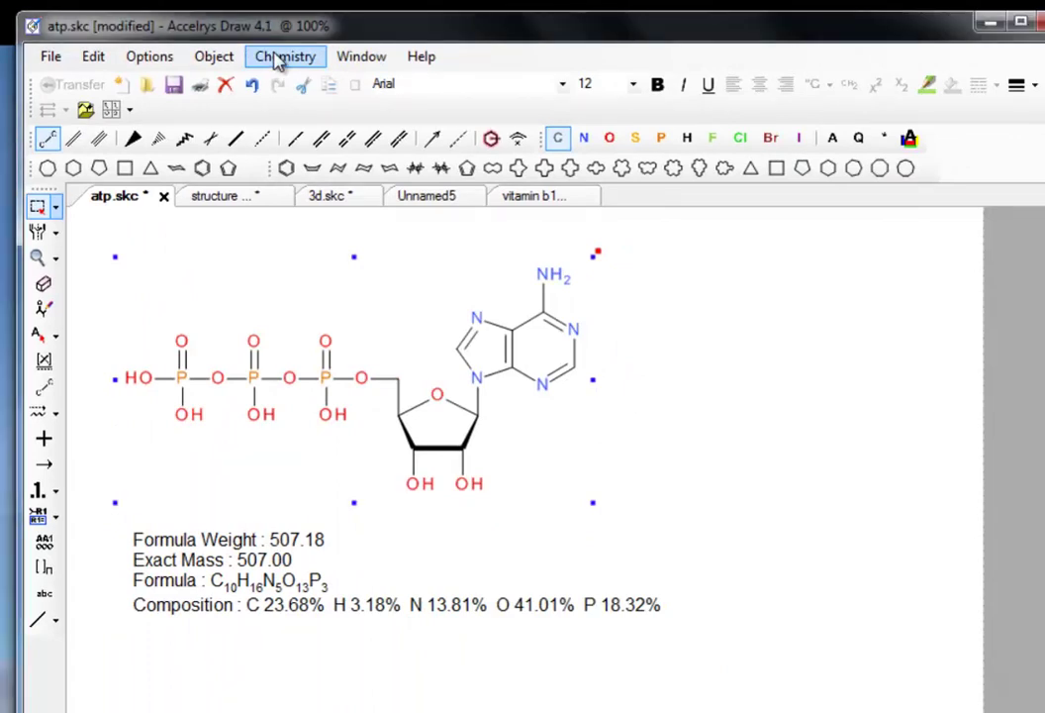
- Convert ATP to 3D in the Discovery Studio 3D Viewer and enlarge the viewer window
click(281, 59)
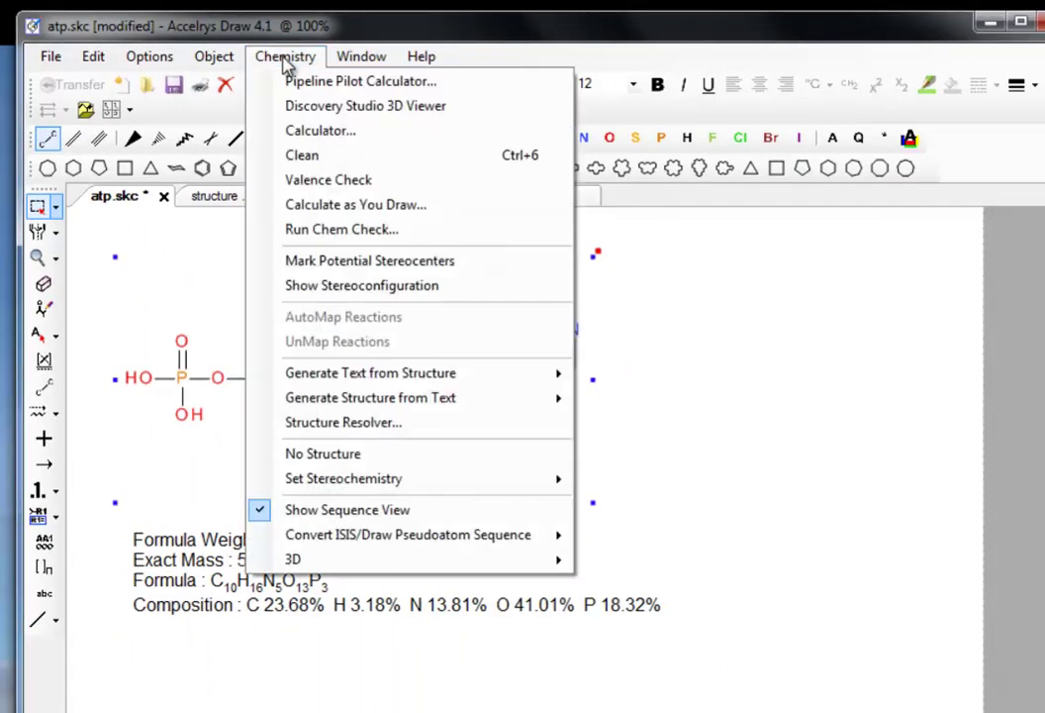
click(314, 109)
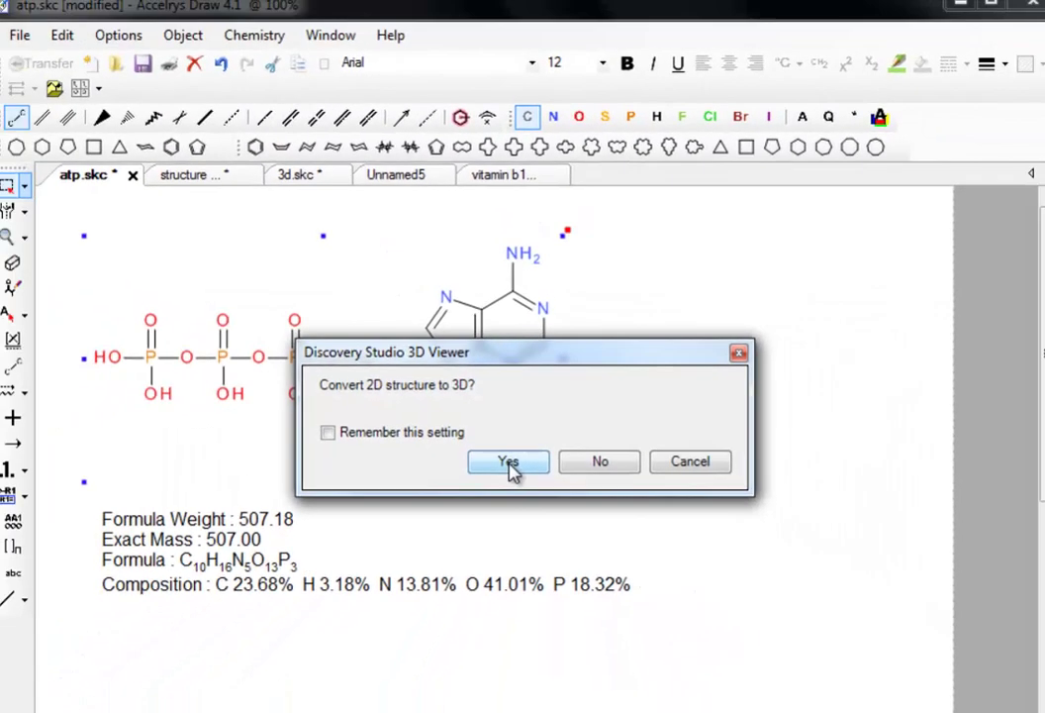
click(507, 464)
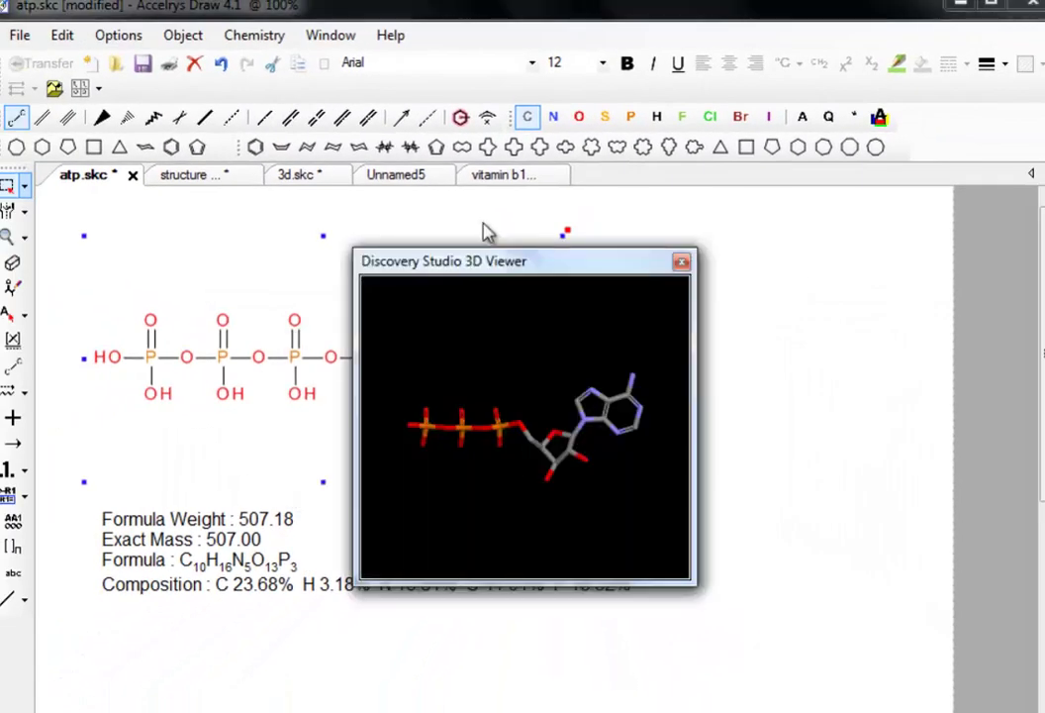
drag(348, 245, 102, 178)
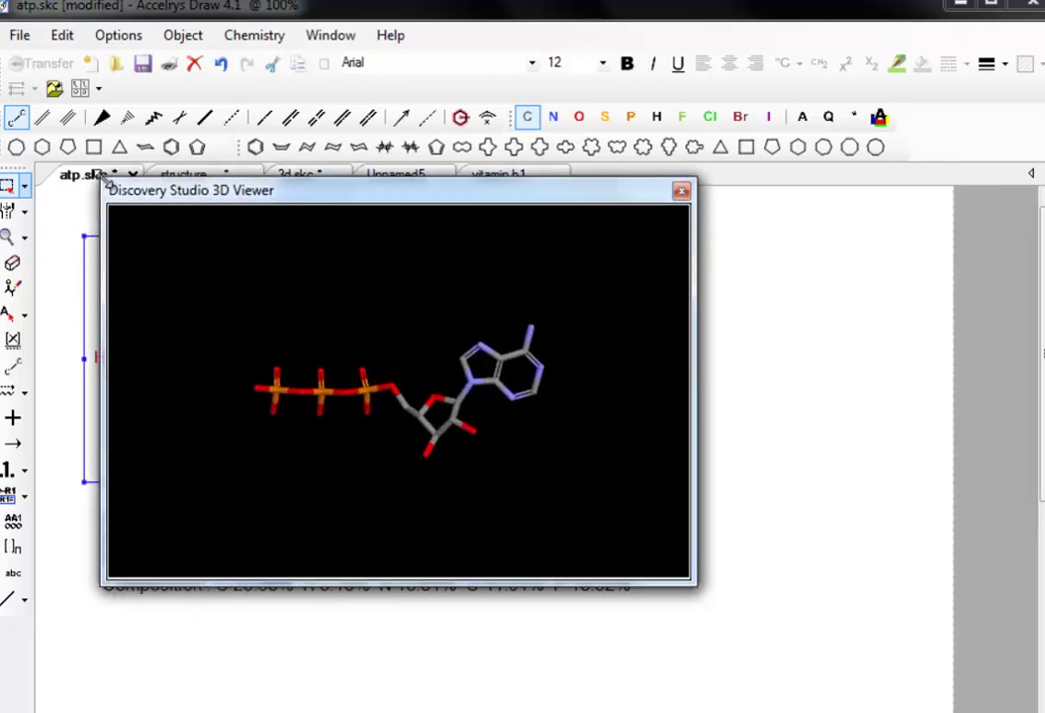
drag(696, 591, 873, 712)
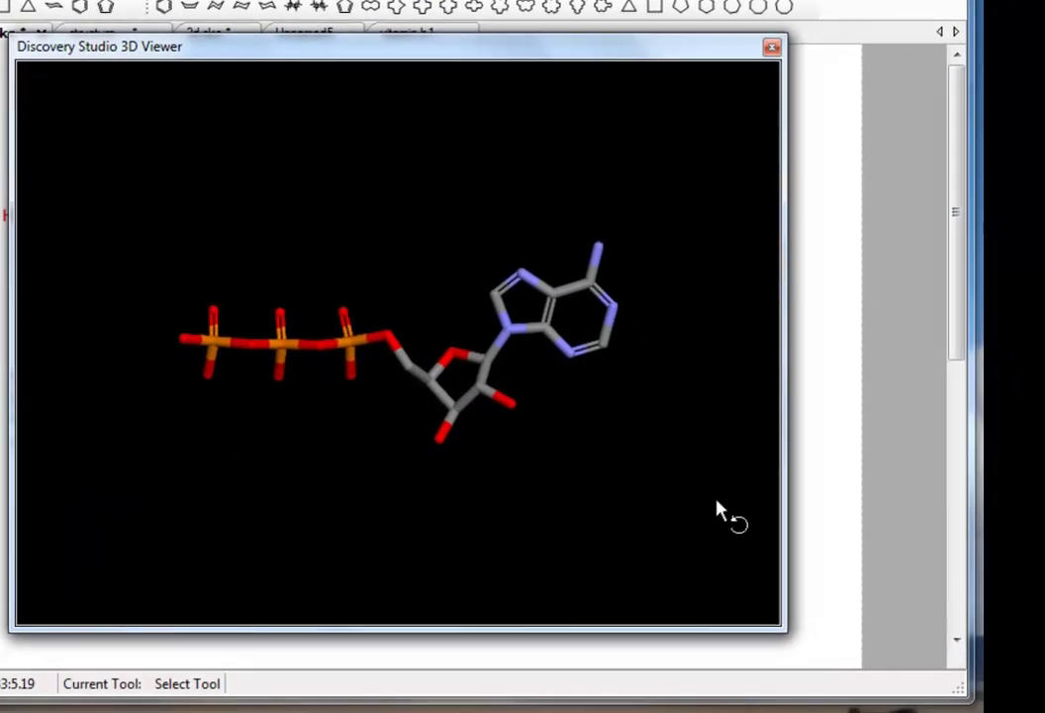
drag(717, 502, 701, 428)
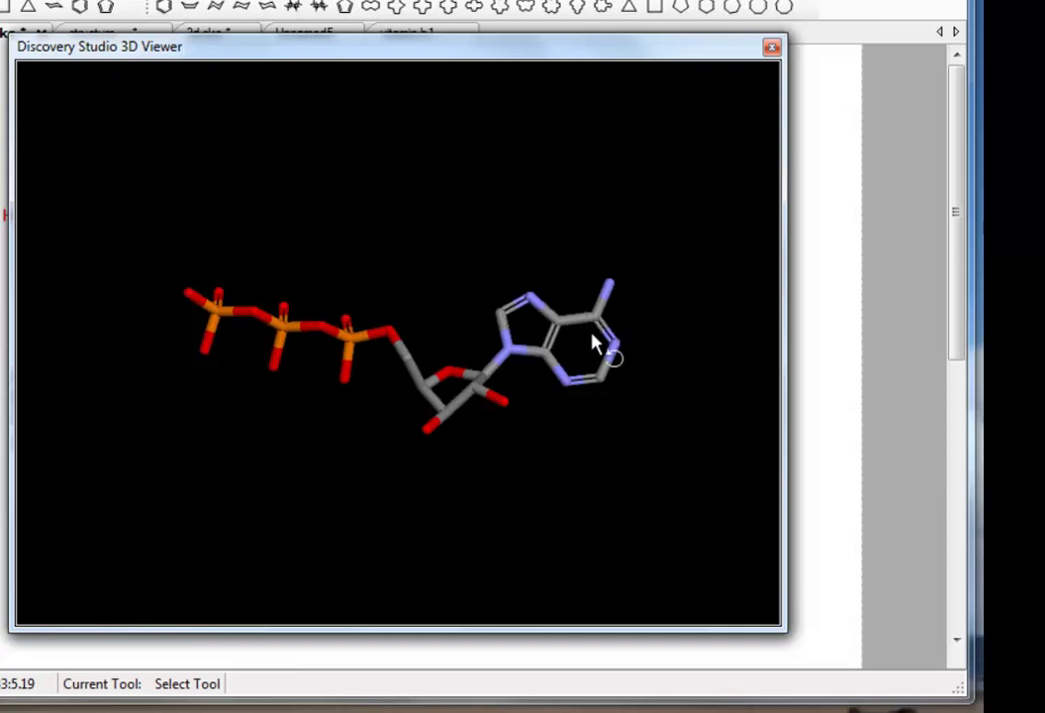
- Switch the ATP model's display style to ball and stick
right_click(691, 208)
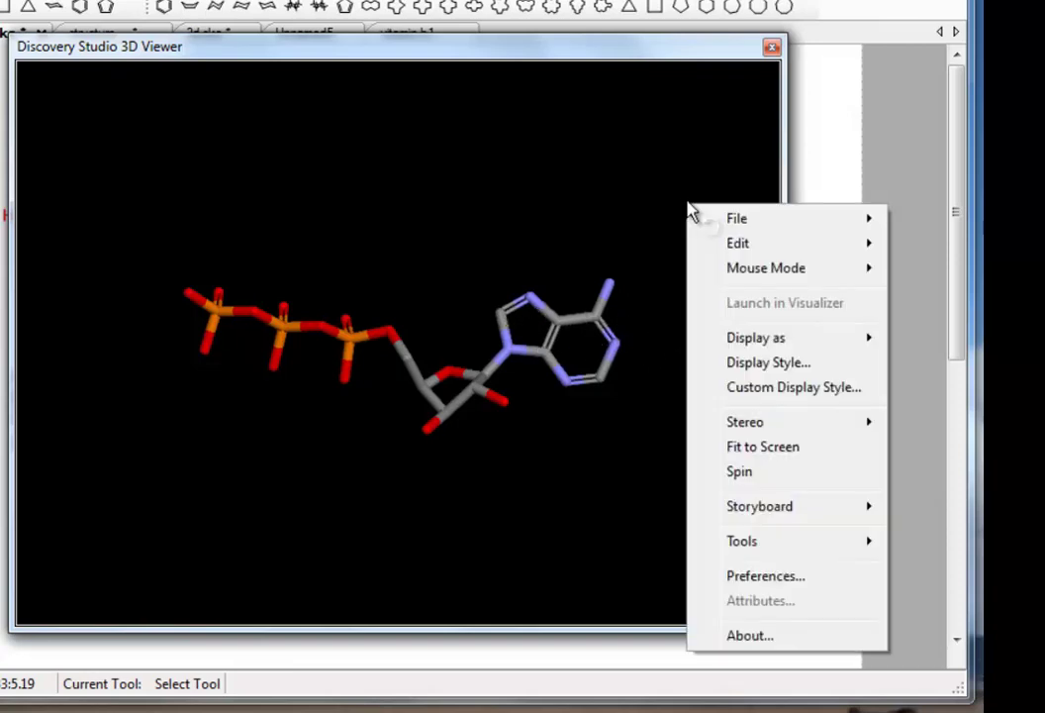
mouse_move(695, 317)
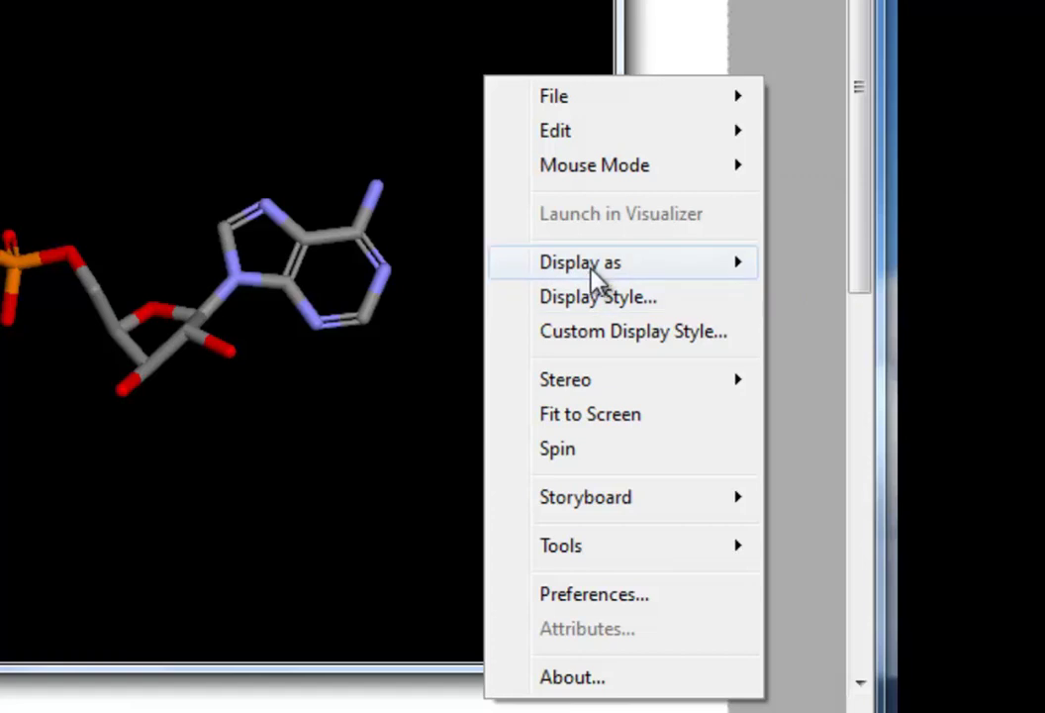
click(841, 309)
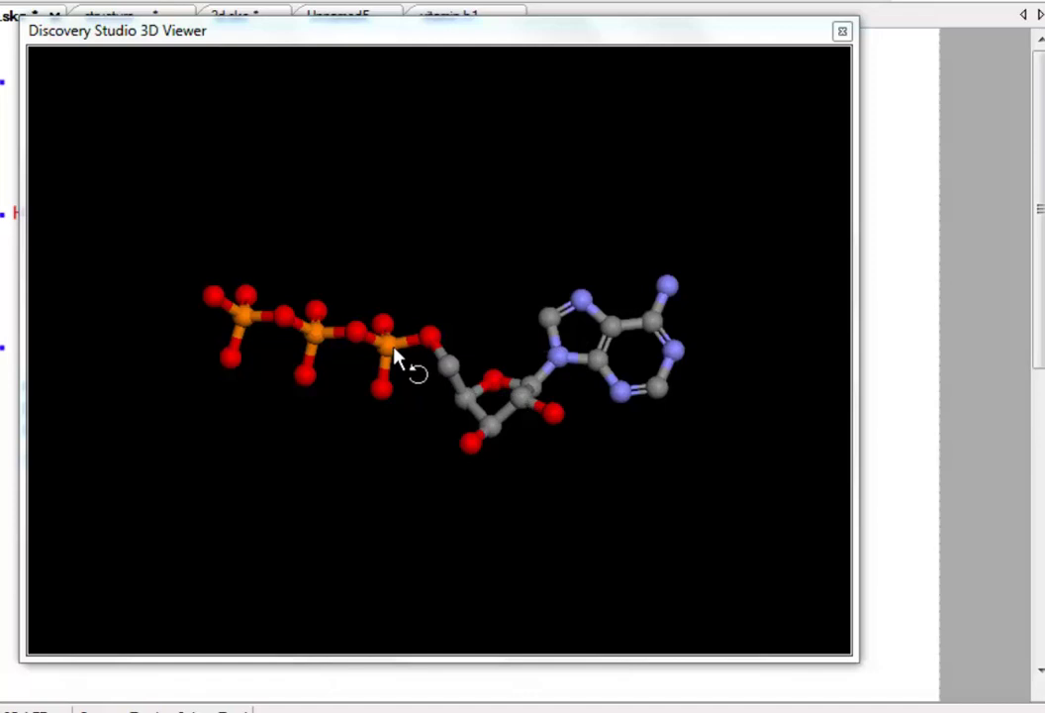
- Rotate ATP to face the adenine ring and render it as CPK space-filling spheres
drag(772, 466, 786, 315)
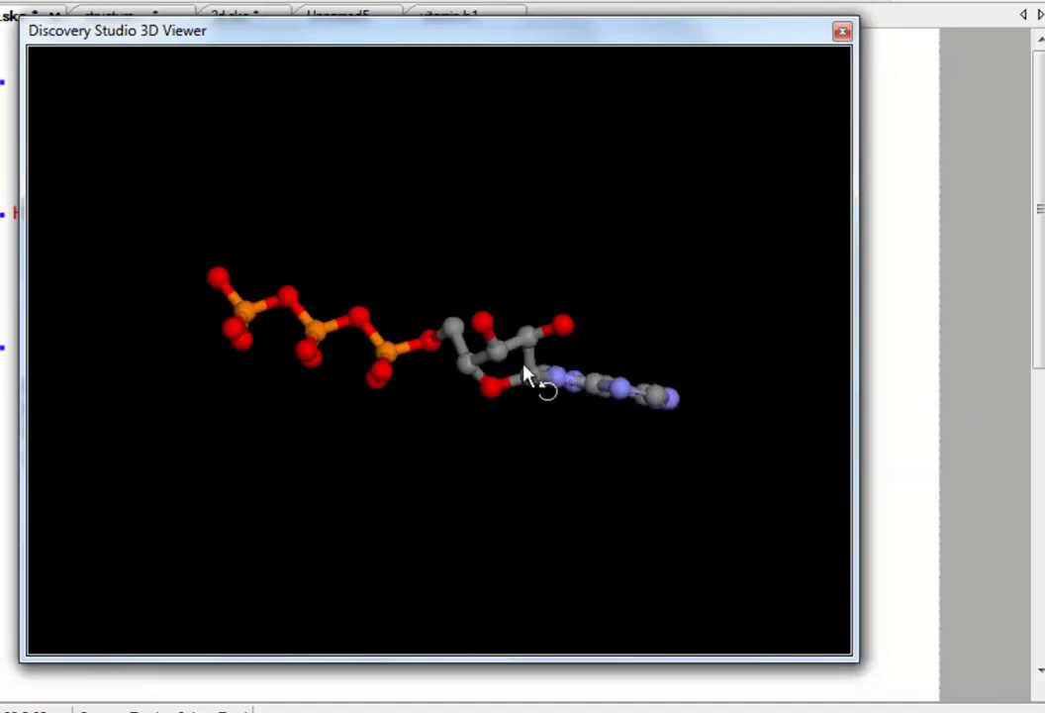
drag(793, 396, 746, 549)
right_click(778, 290)
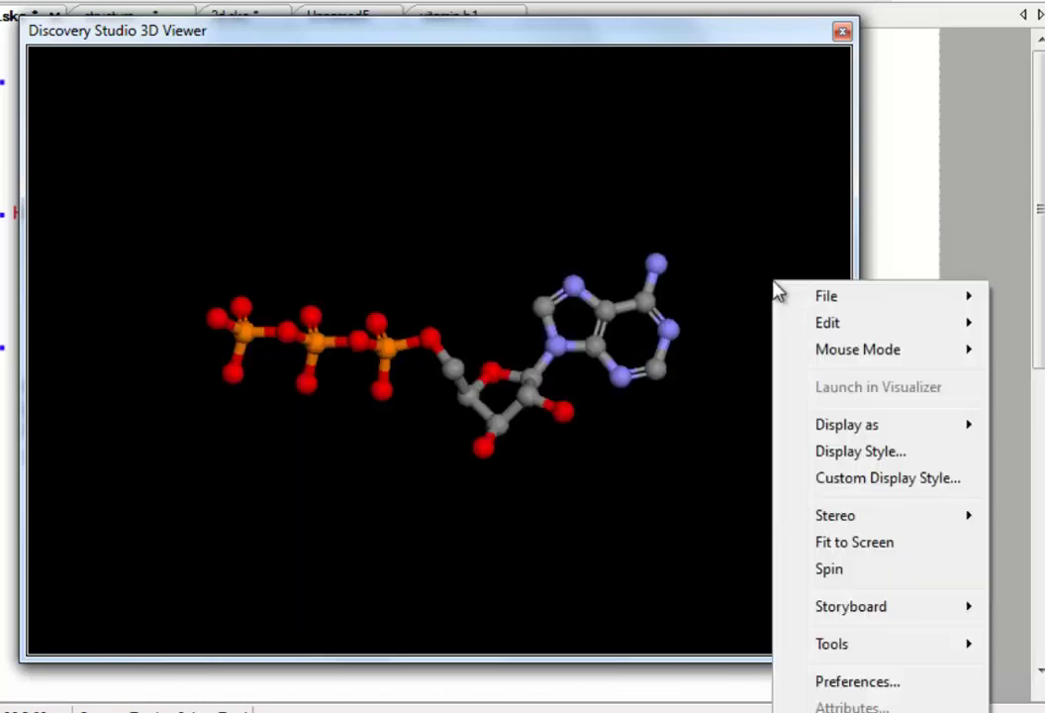
mouse_move(830, 427)
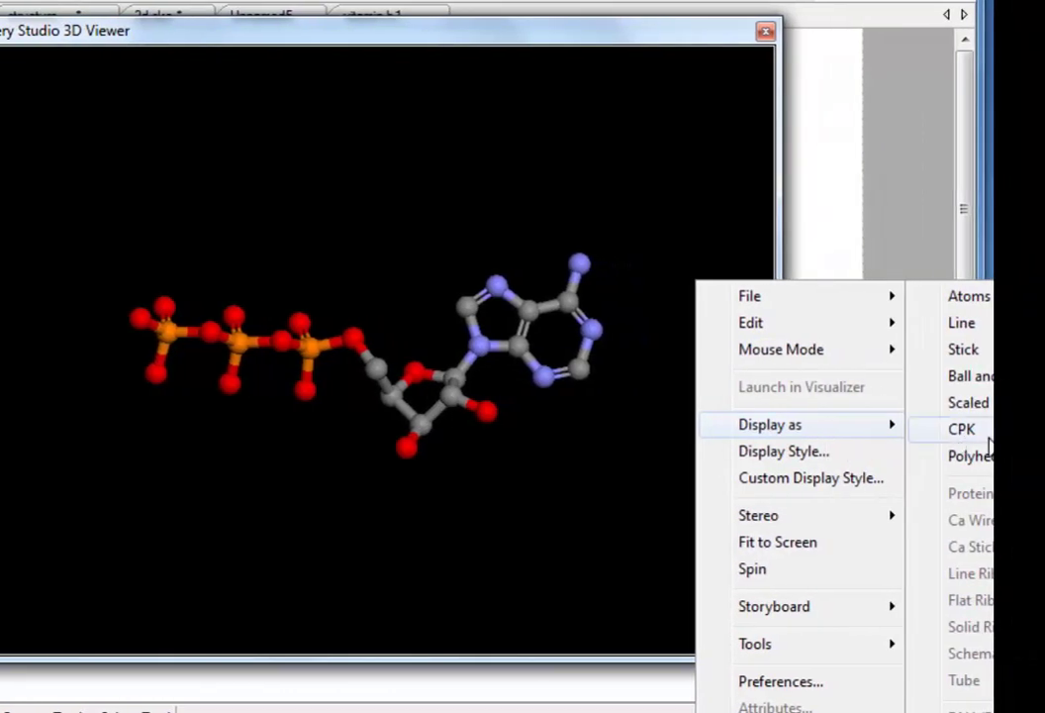
click(989, 440)
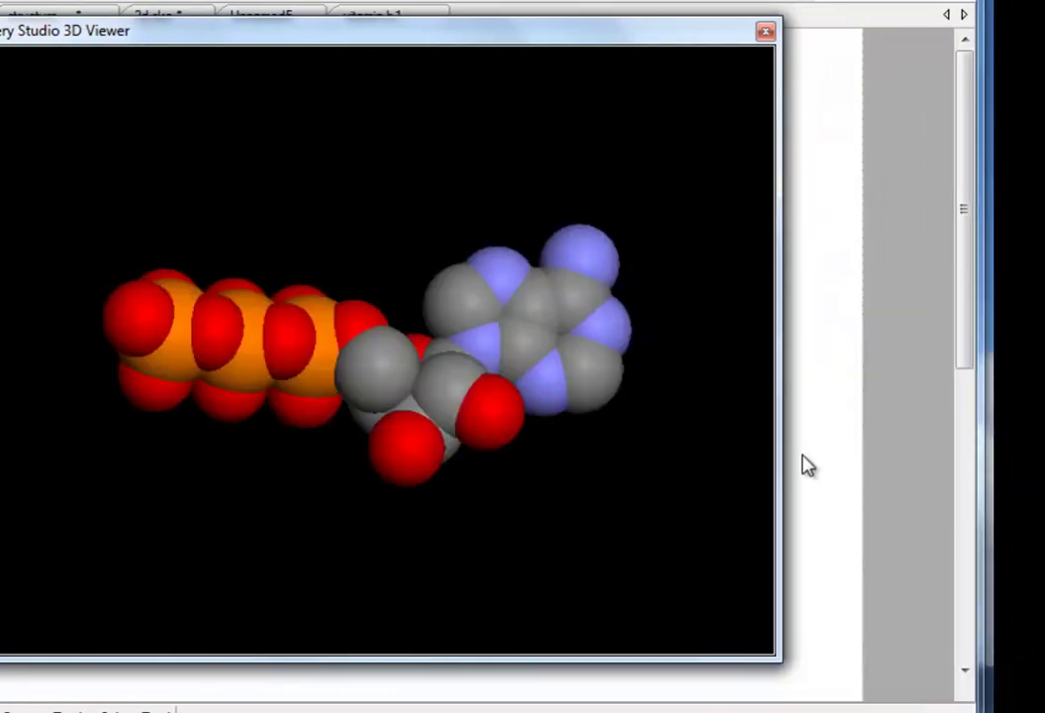
- Start ATP spinning and switch it to Scaled Ball and Stick display
right_click(722, 450)
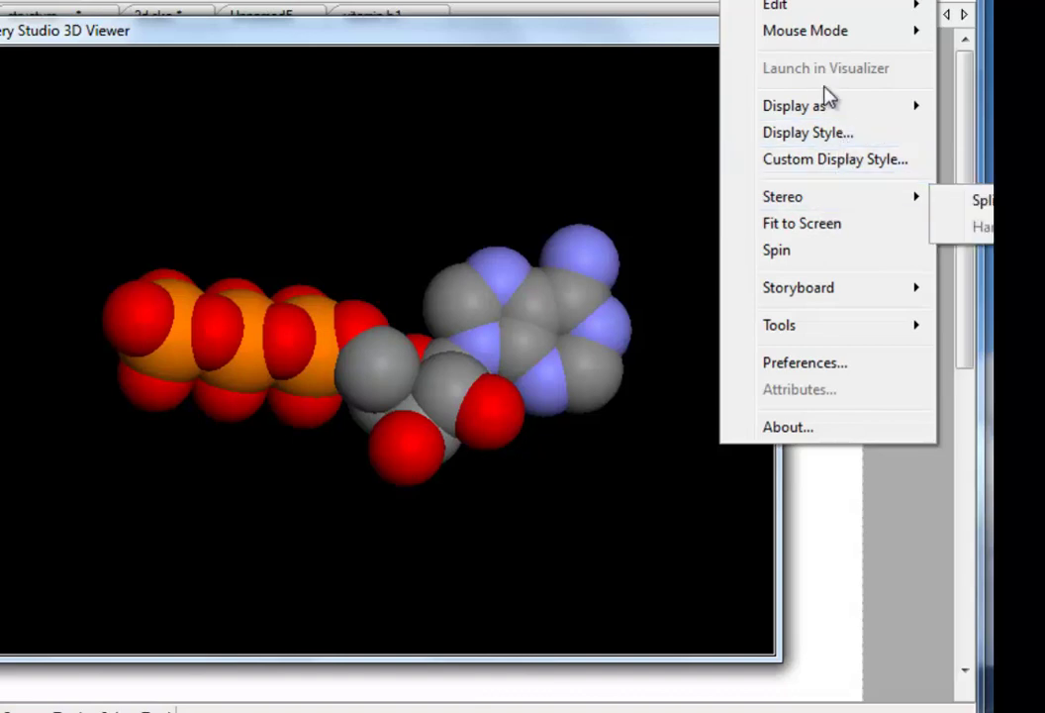
mouse_move(827, 107)
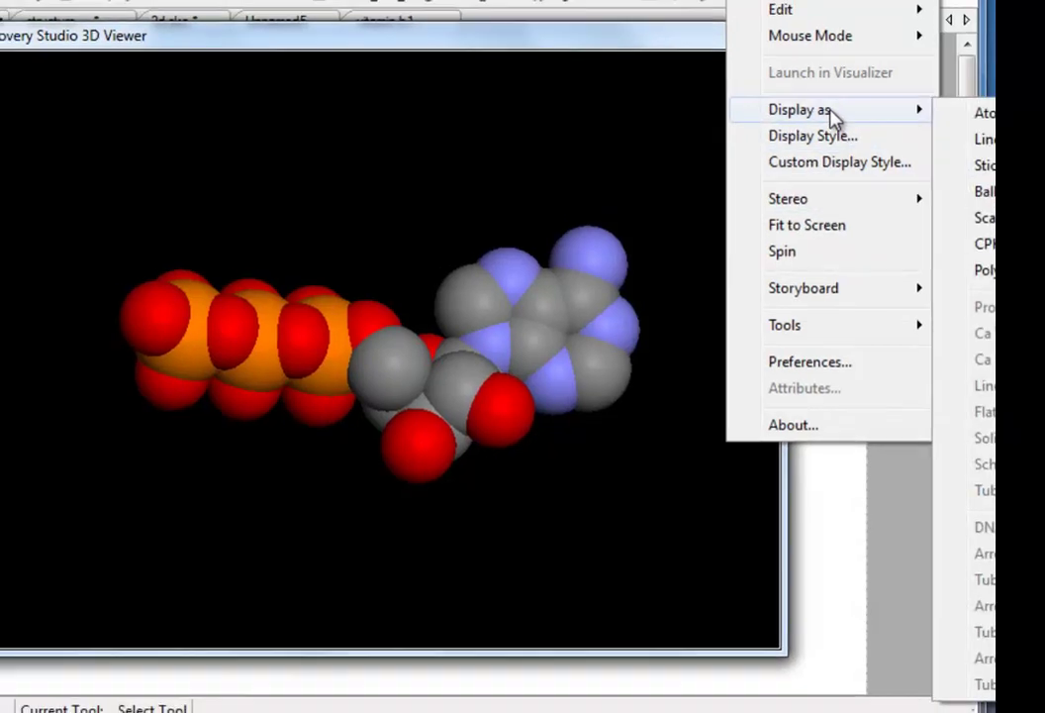
click(811, 255)
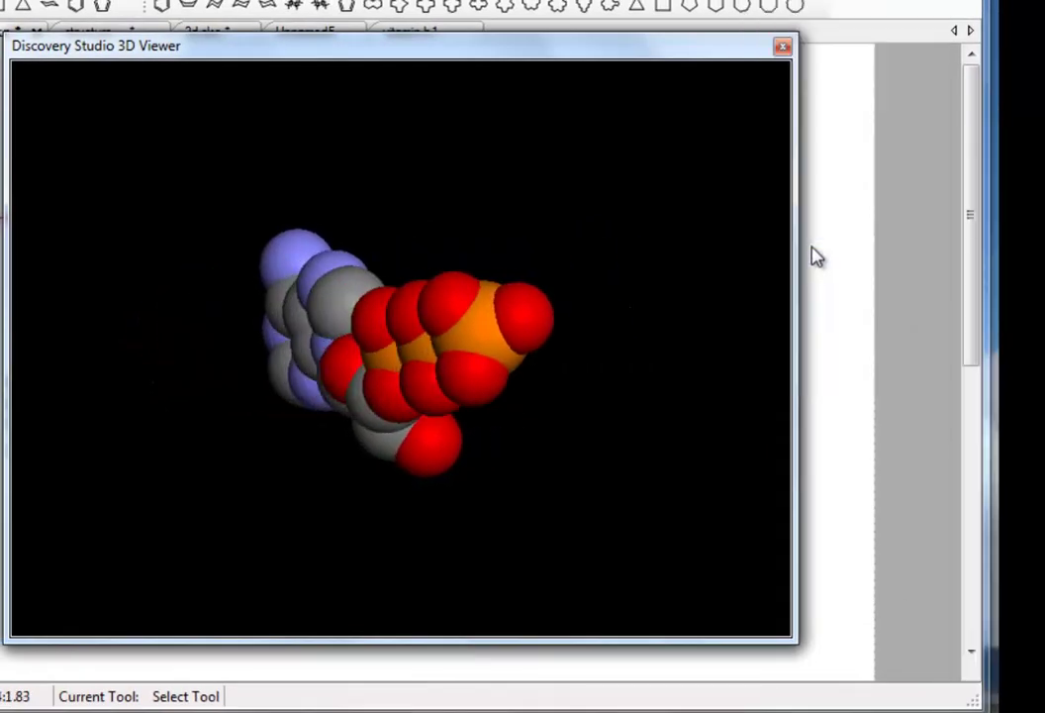
right_click(724, 274)
mouse_move(818, 408)
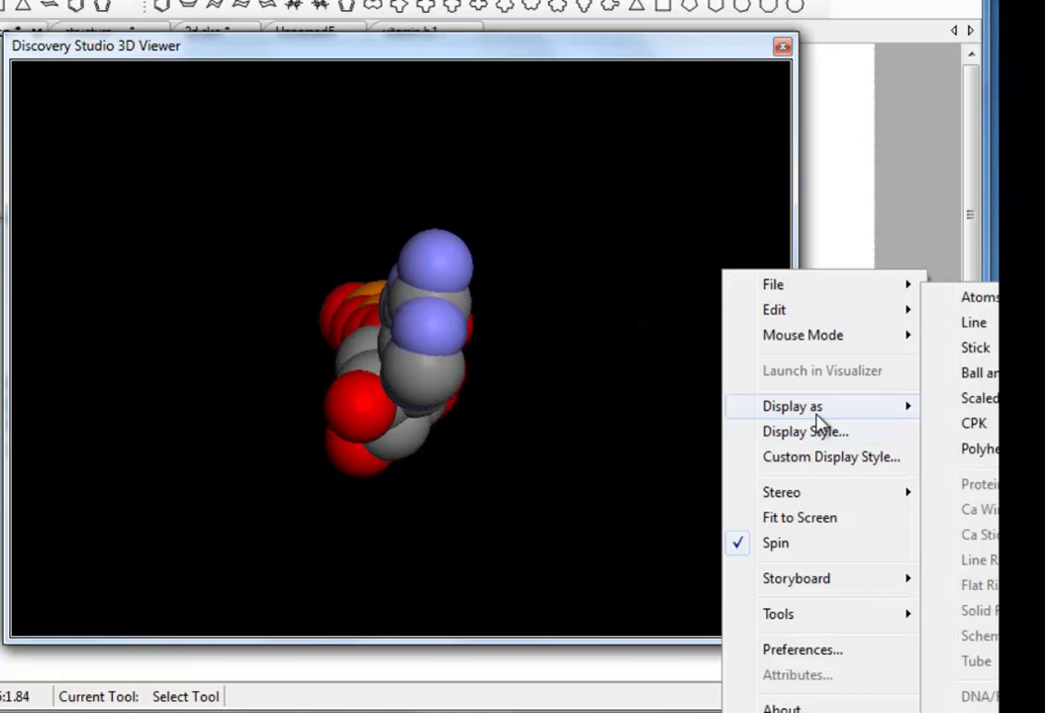
click(973, 398)
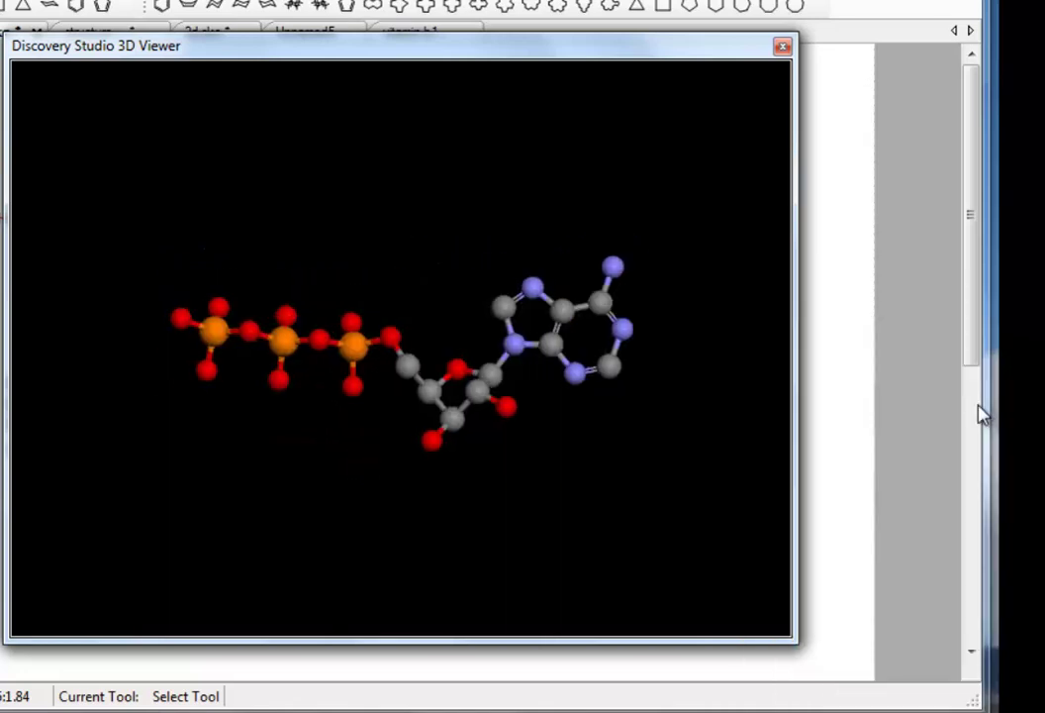
- Stop the model spinning and dismiss the viewer's options menu
right_click(724, 391)
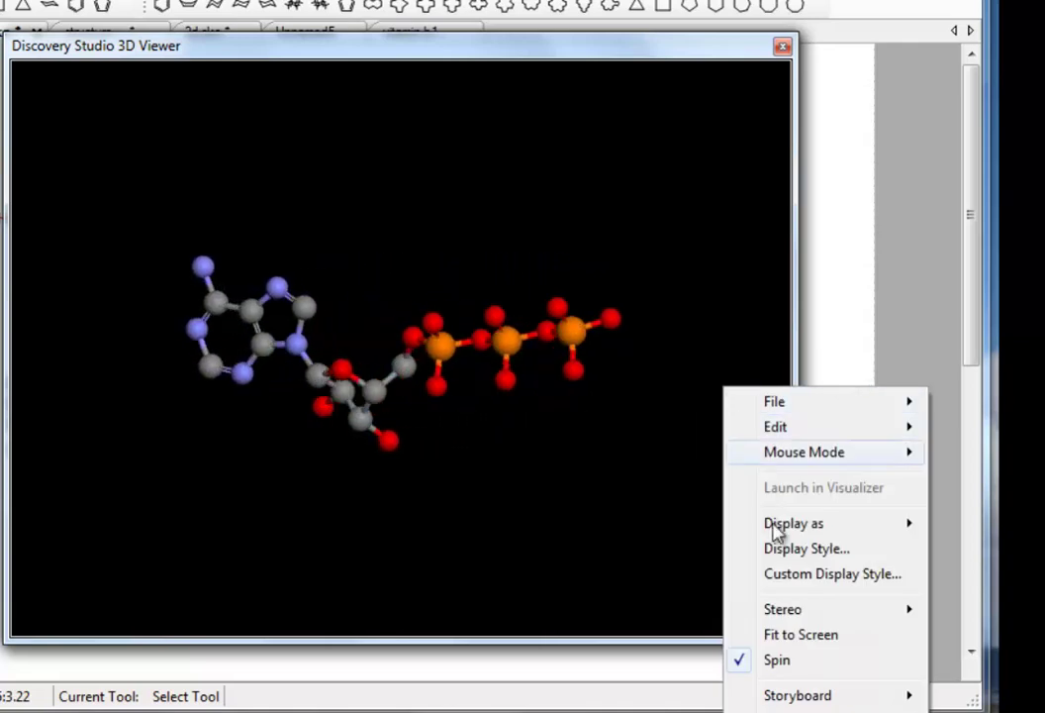
click(776, 661)
right_click(737, 222)
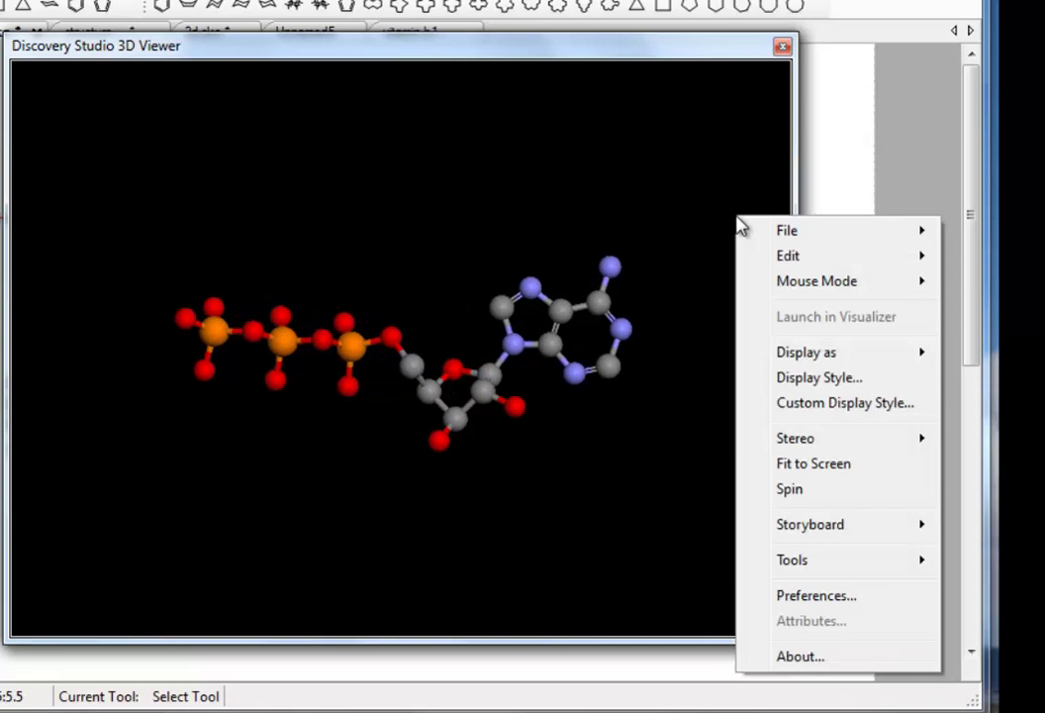
mouse_move(821, 527)
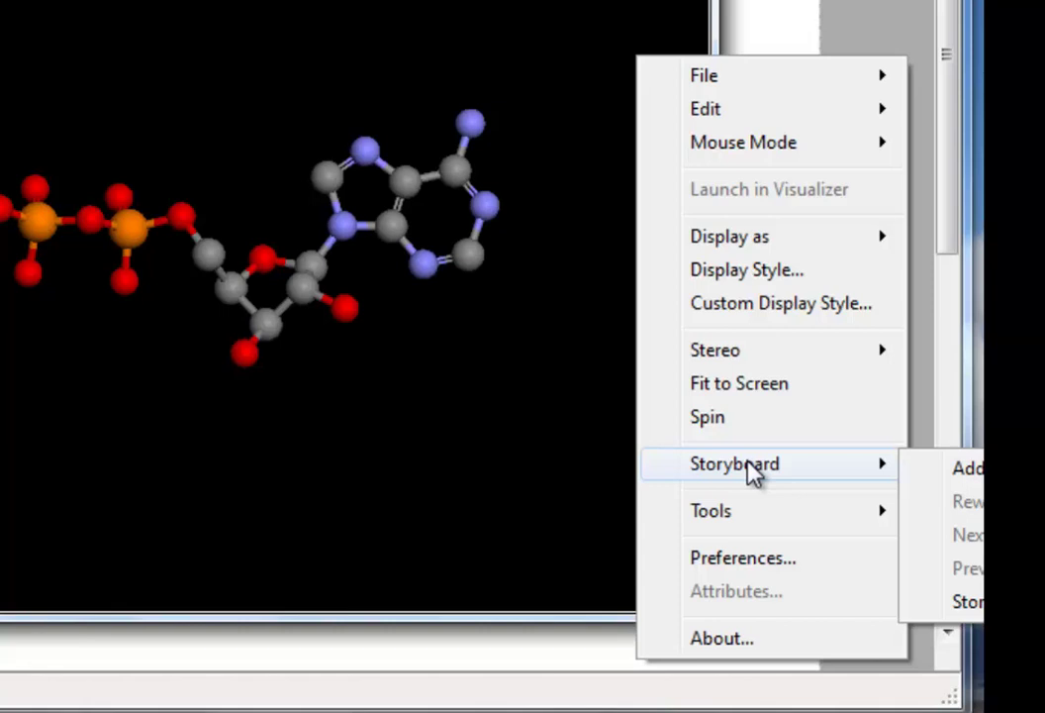
key(Escape)
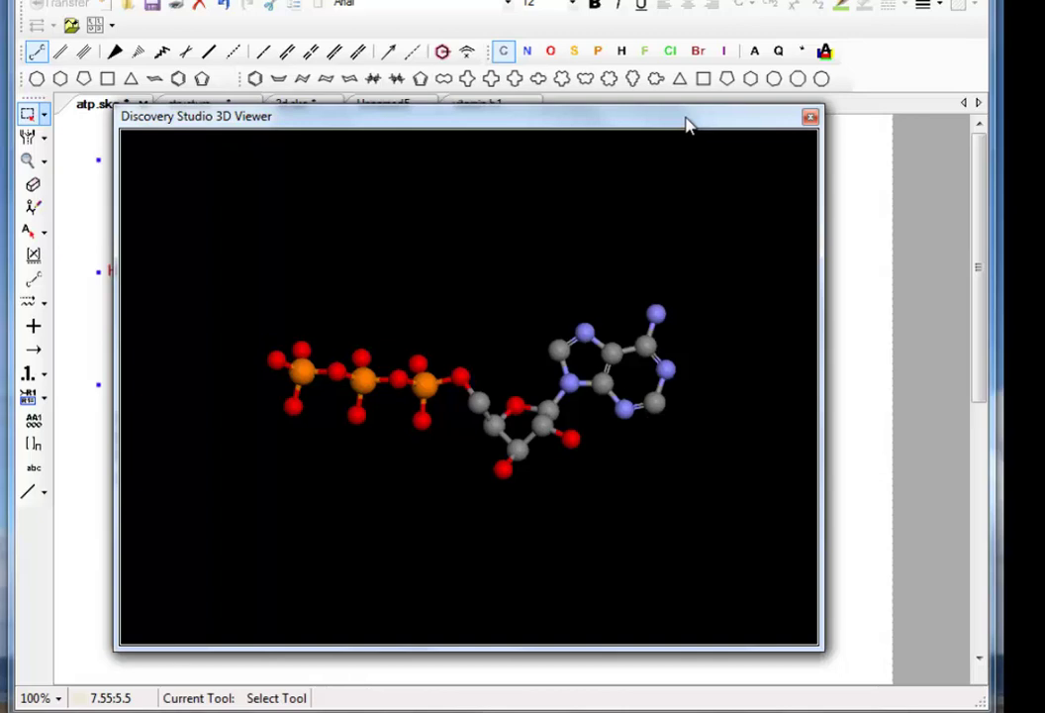
click(875, 605)
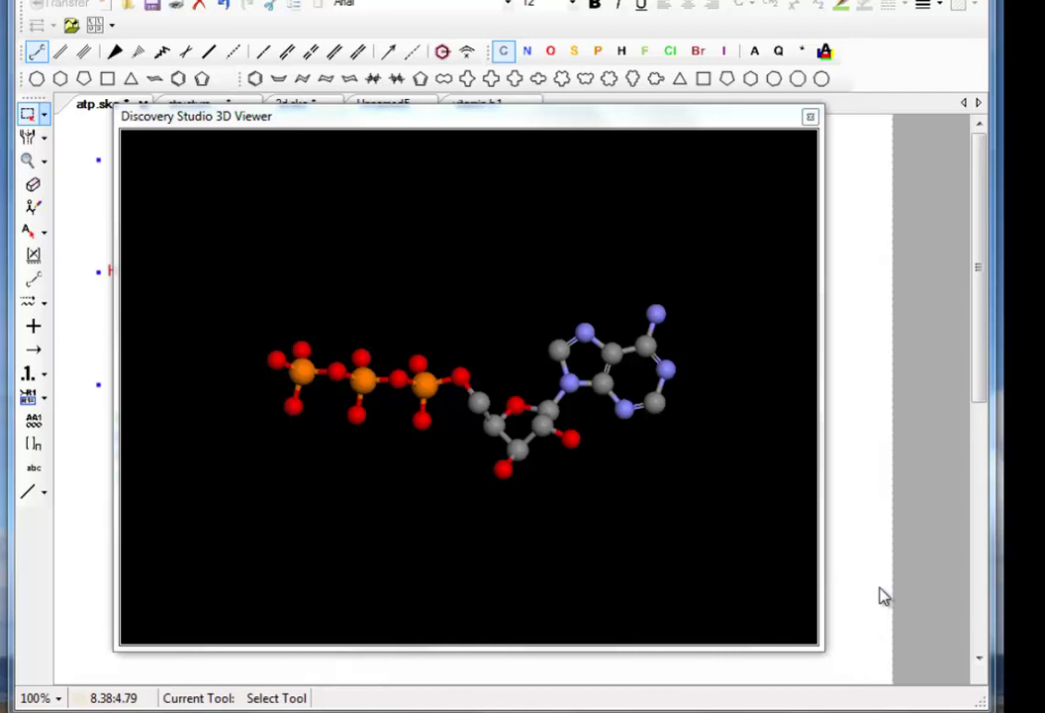
- Close the Discovery Studio 3D Viewer
click(810, 119)
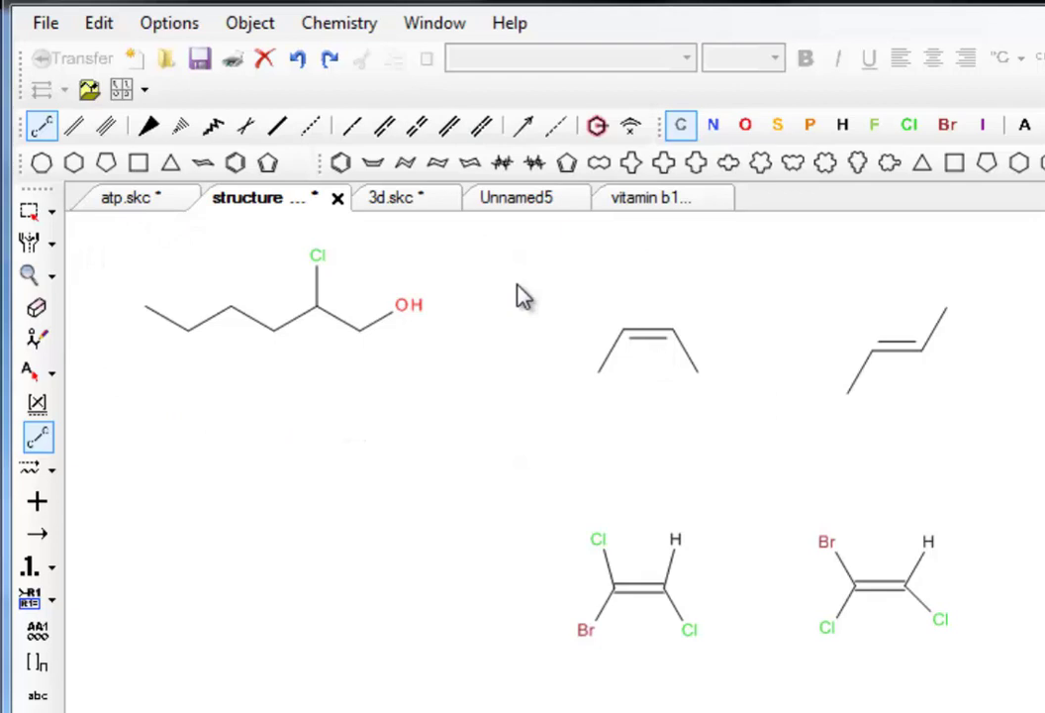
- Place the 2-chlorohexan-1-ol IUPAC label under its chain, then select the cis-but-2-ene
click(29, 211)
drag(117, 234, 480, 394)
click(361, 25)
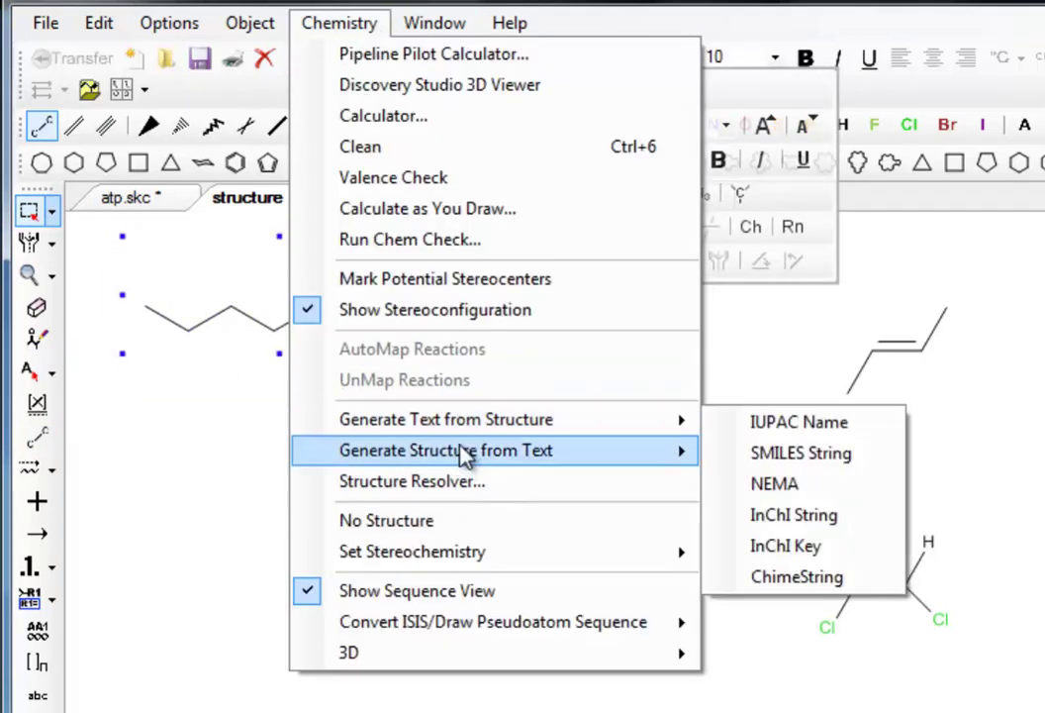
mouse_move(461, 441)
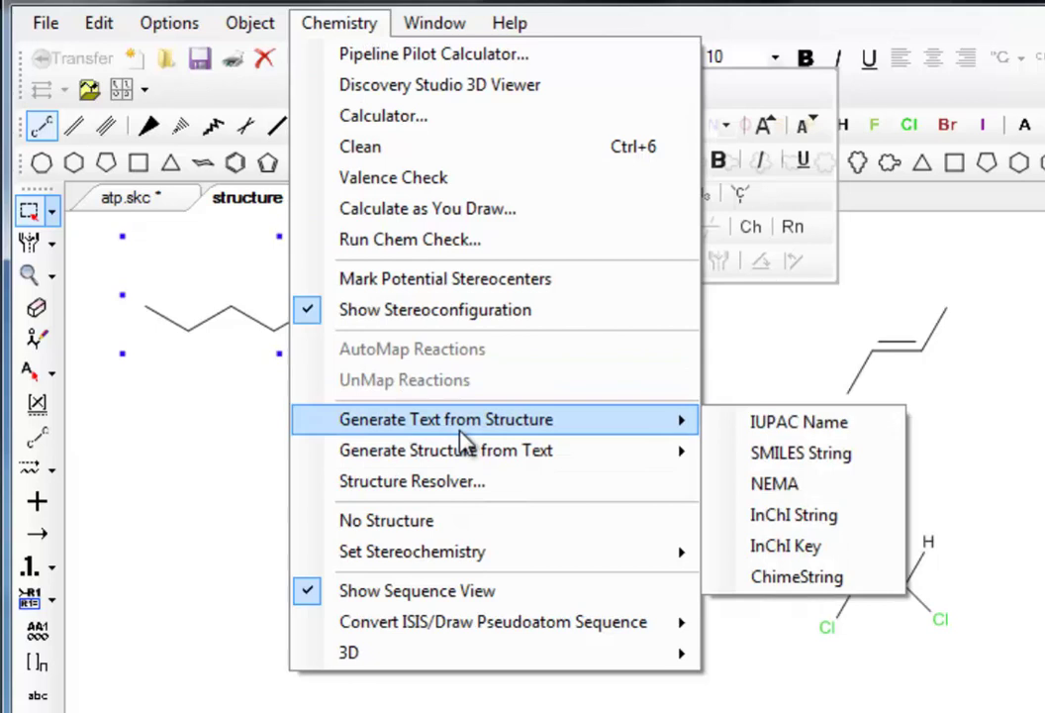
click(769, 435)
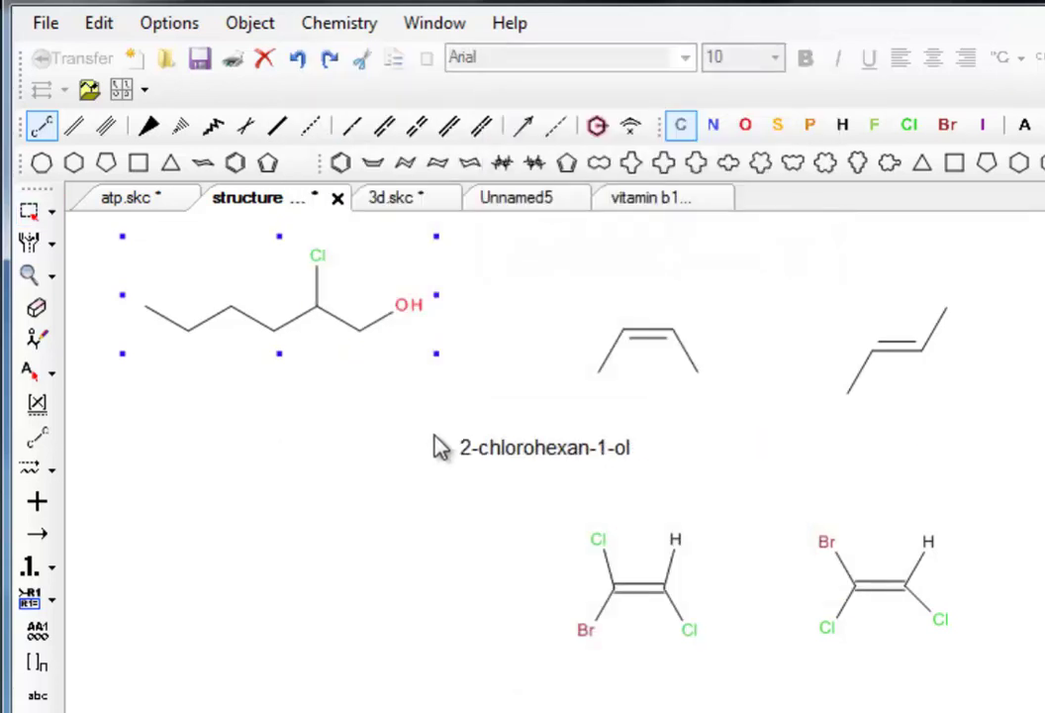
click(229, 411)
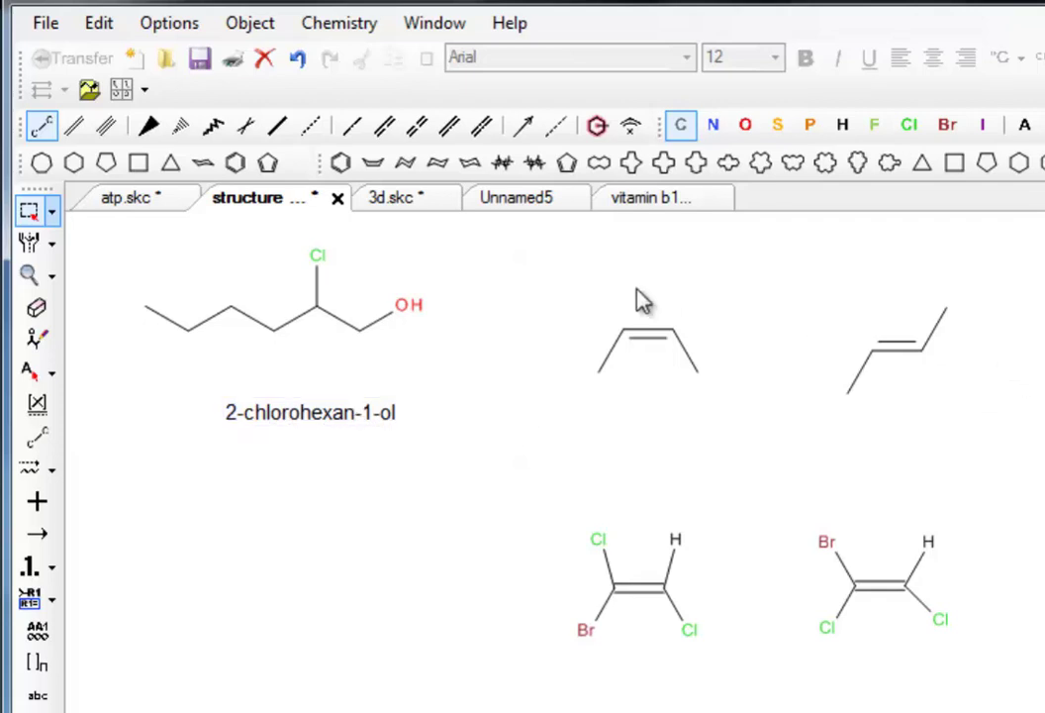
drag(583, 275, 730, 438)
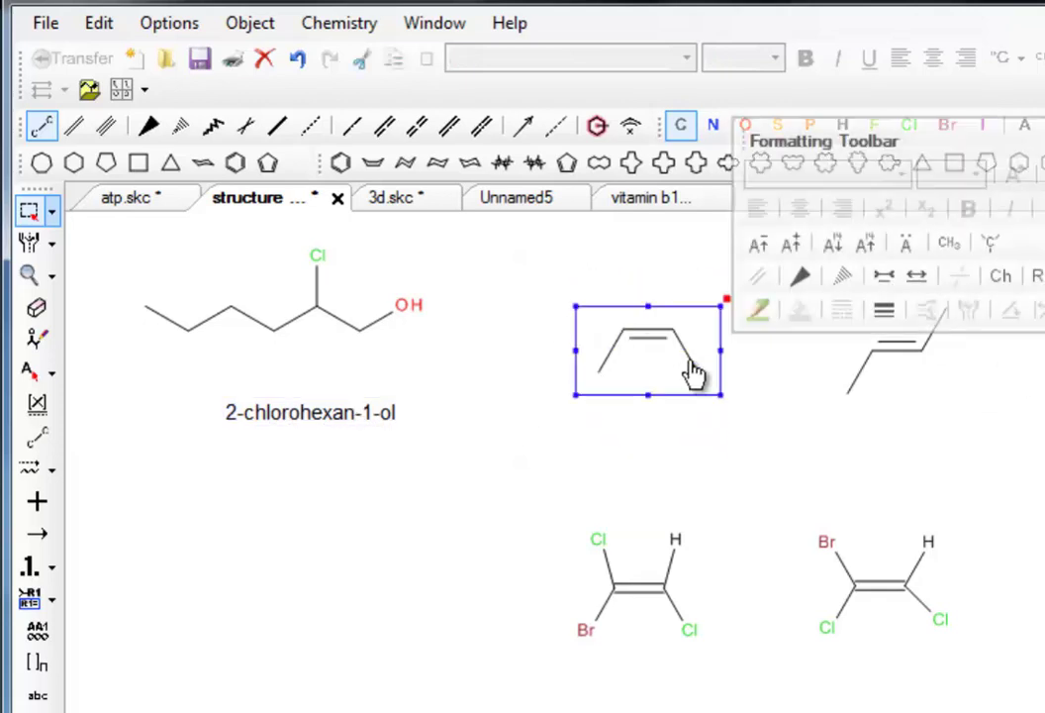
- Generate the (Z)-but-2-ene IUPAC label and place it under the cis-butene
click(365, 28)
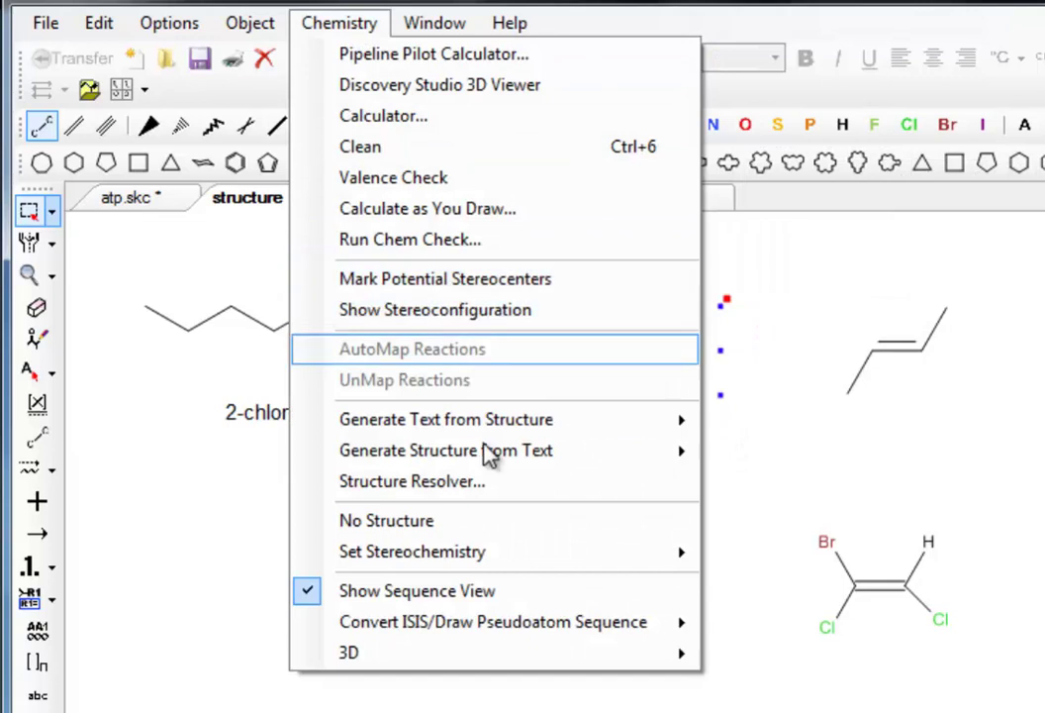
mouse_move(495, 418)
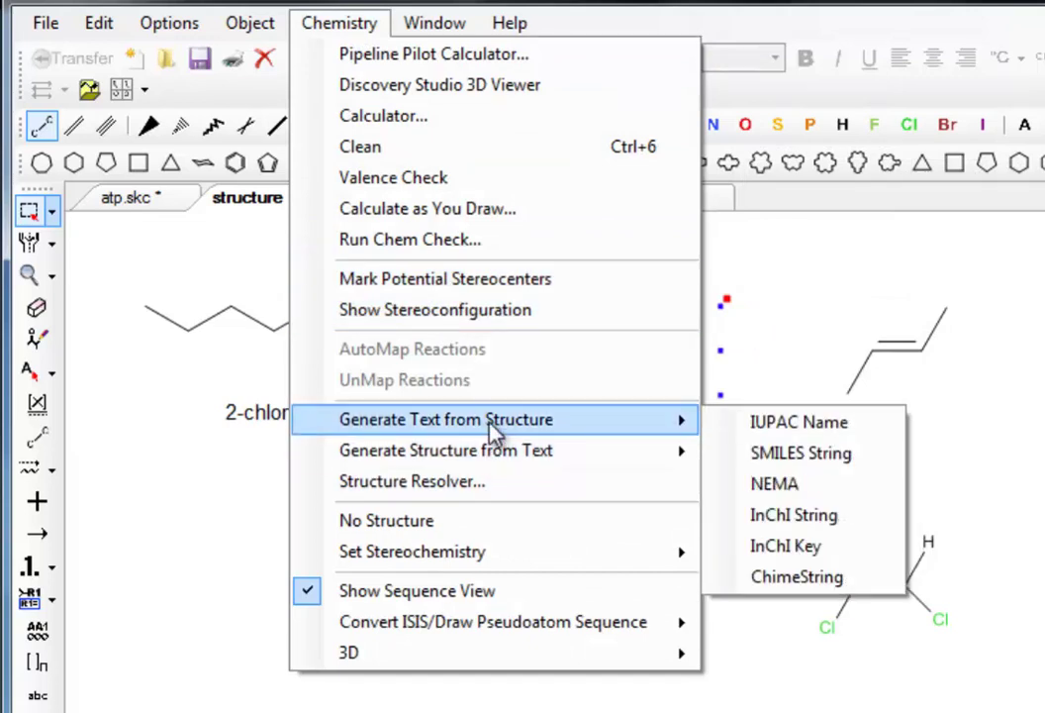
click(768, 423)
drag(773, 445, 600, 451)
click(634, 495)
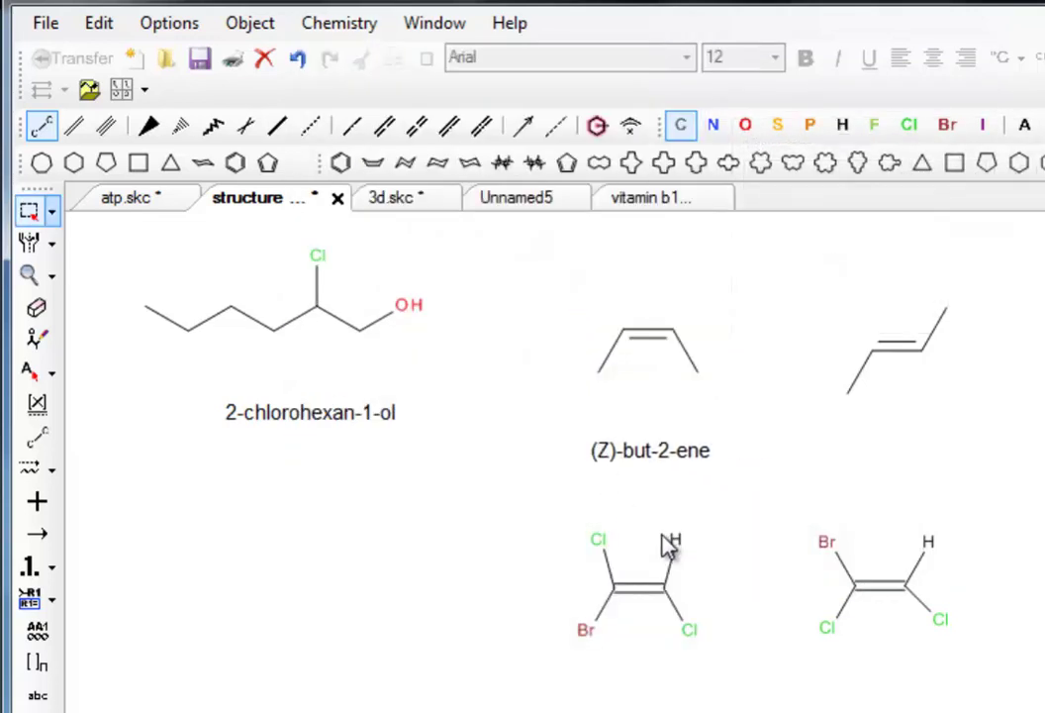
- Label the trans-butene (E)-but-2-ene, then select both but-2-ene labels
drag(816, 245, 1011, 432)
click(327, 24)
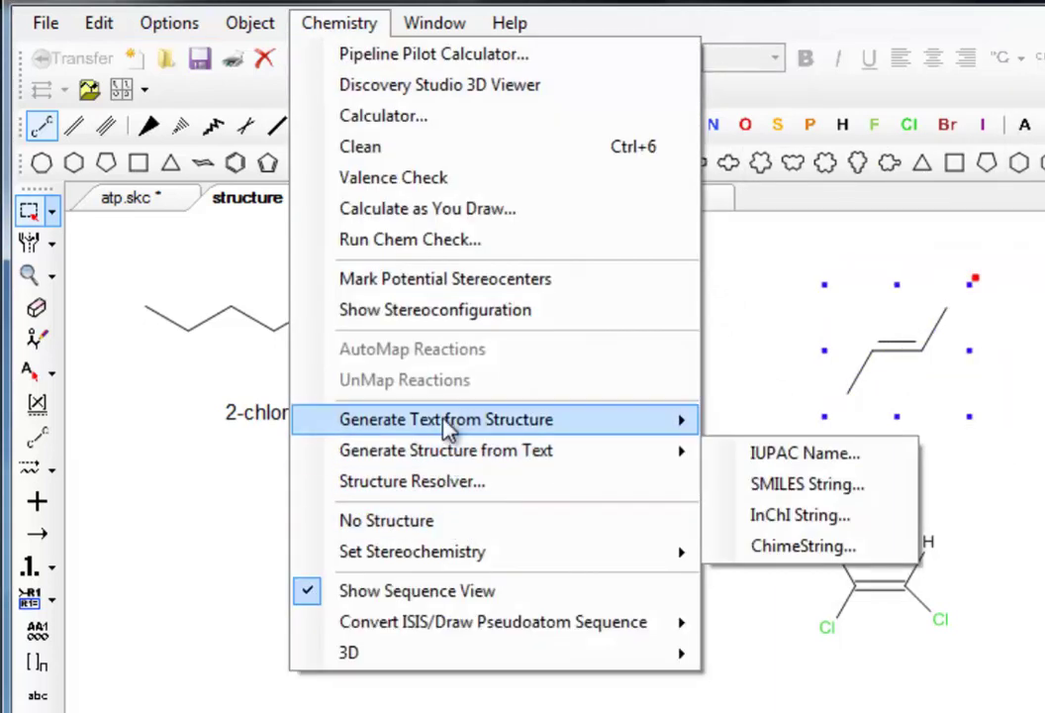
click(886, 422)
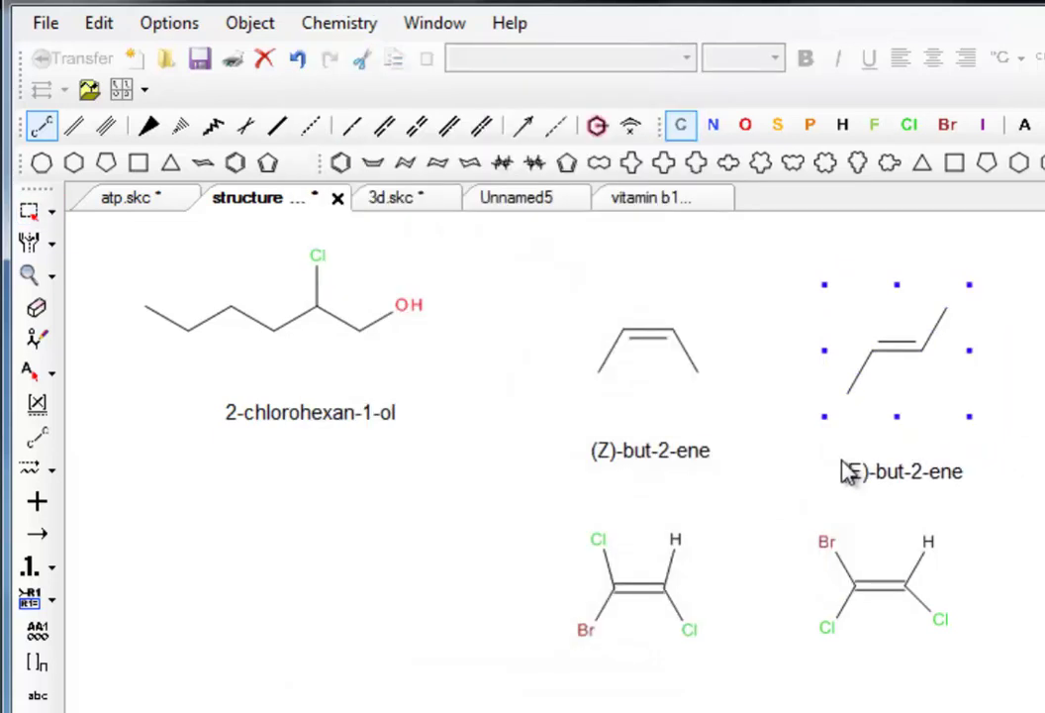
click(853, 471)
drag(553, 409, 999, 505)
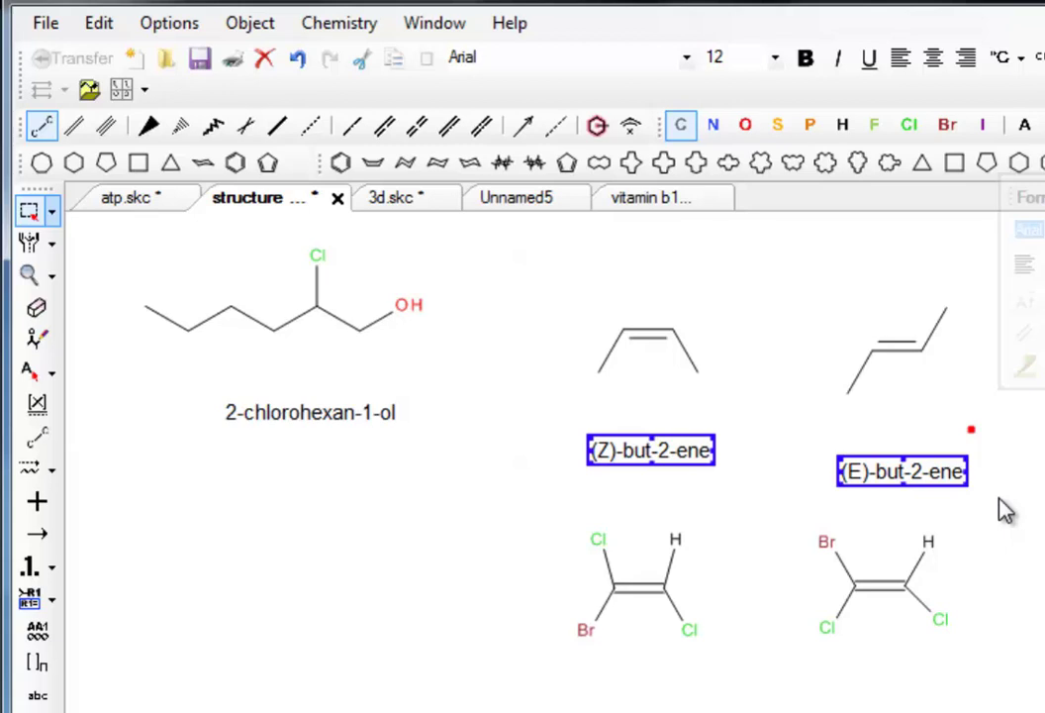
- Center-align the (Z)-but-2-ene and (E)-but-2-ene name labels horizontally, then deselect them
right_click(921, 485)
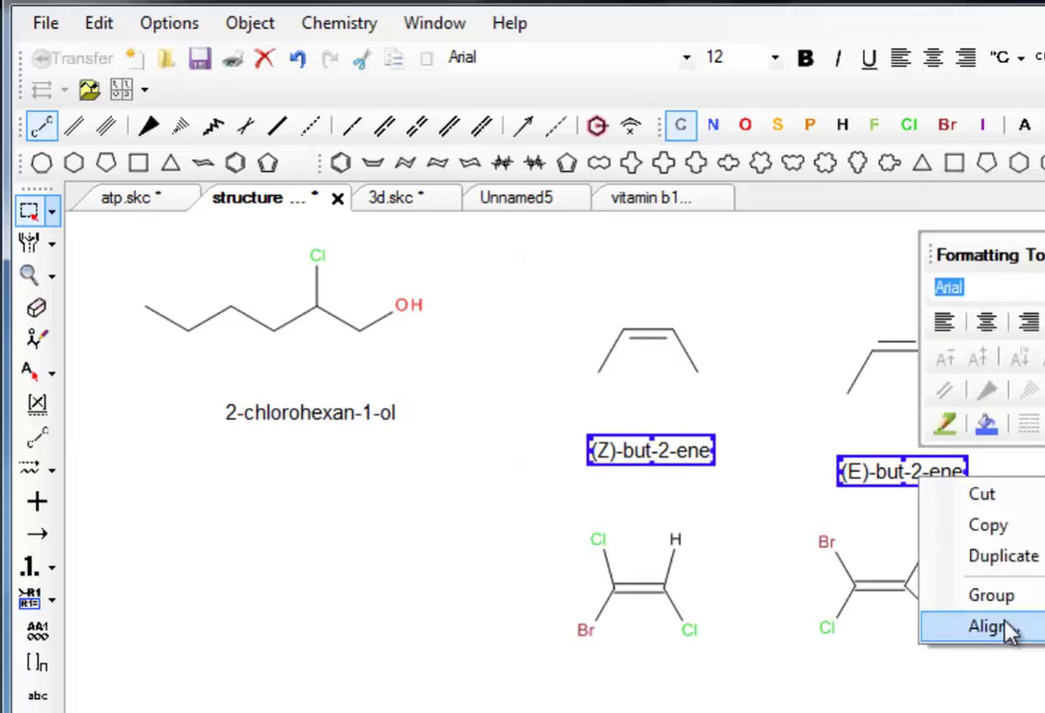
click(935, 627)
click(471, 364)
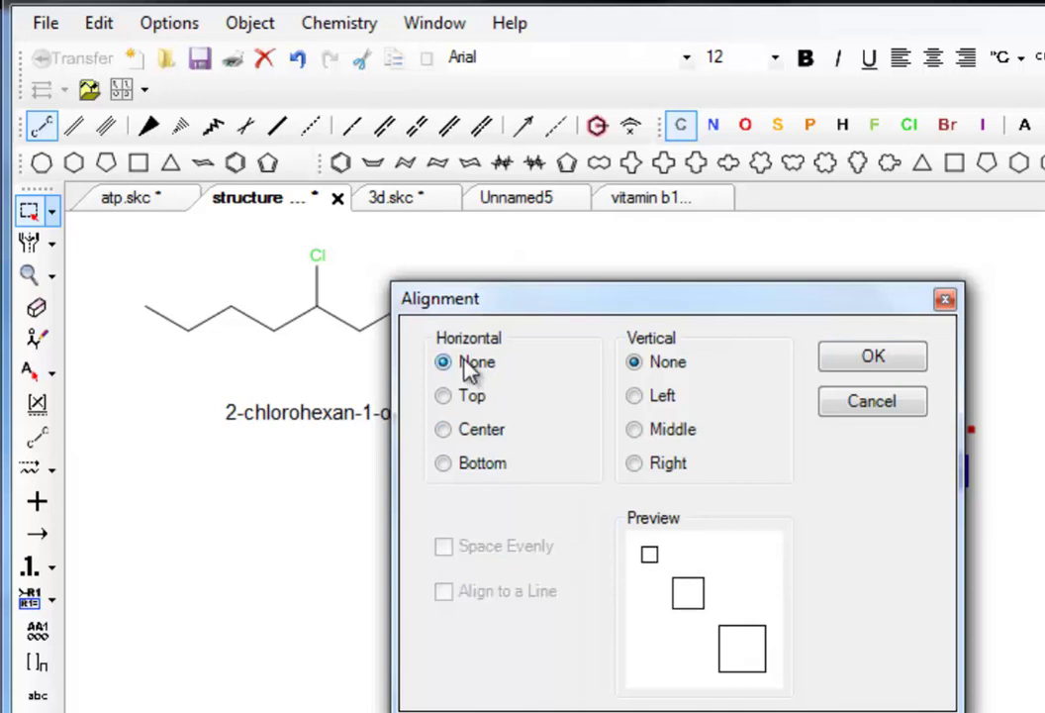
click(444, 462)
click(444, 396)
click(445, 431)
click(834, 357)
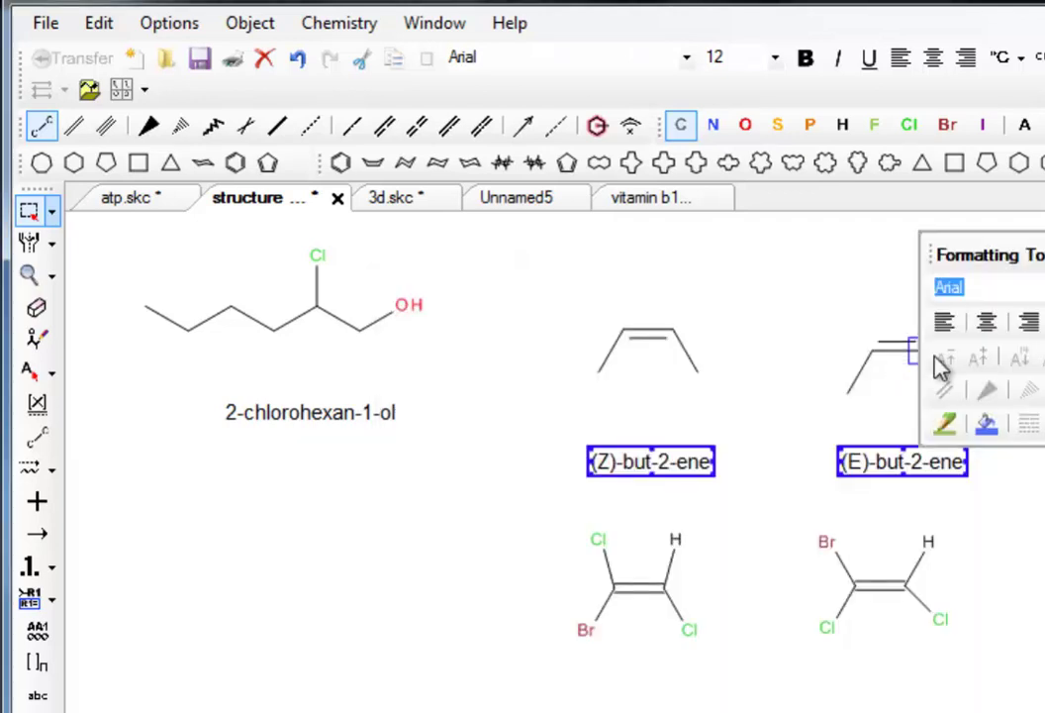
key(Escape)
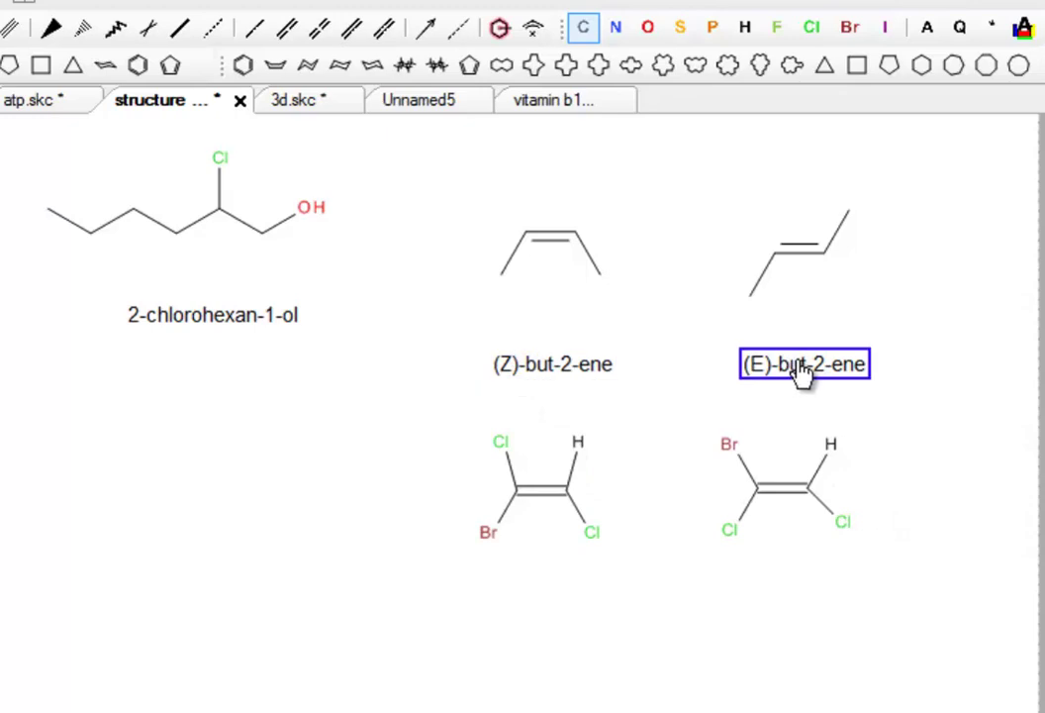
- Label the Z bromodichloroethylene with its generated IUPAC name placed below it
drag(444, 413, 634, 564)
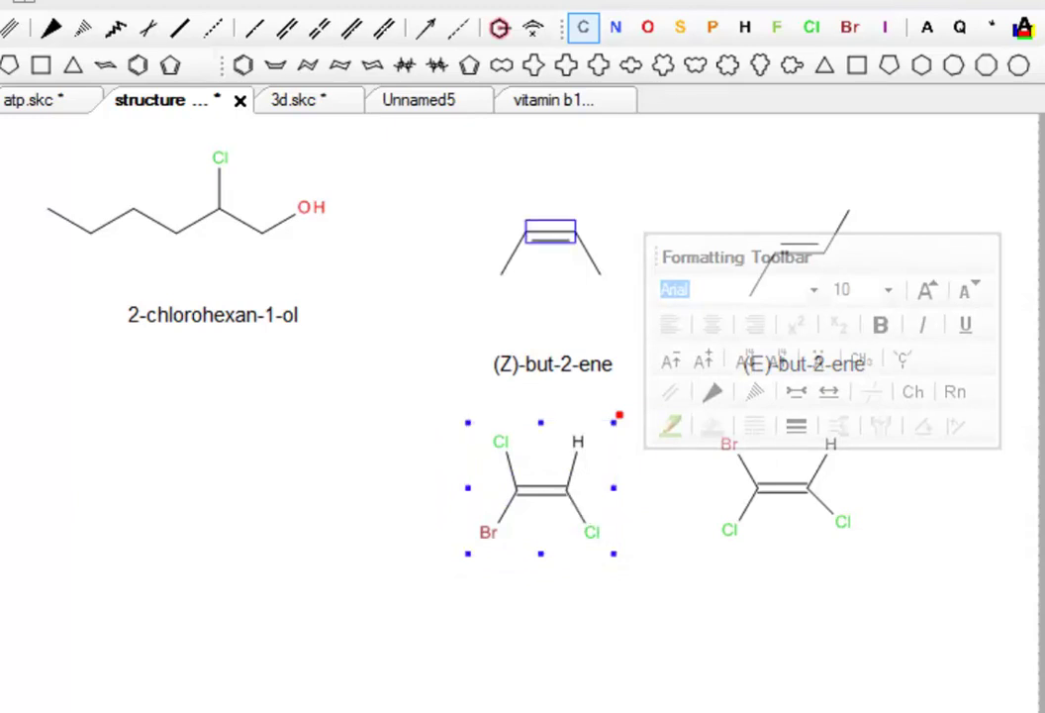
click(230, 2)
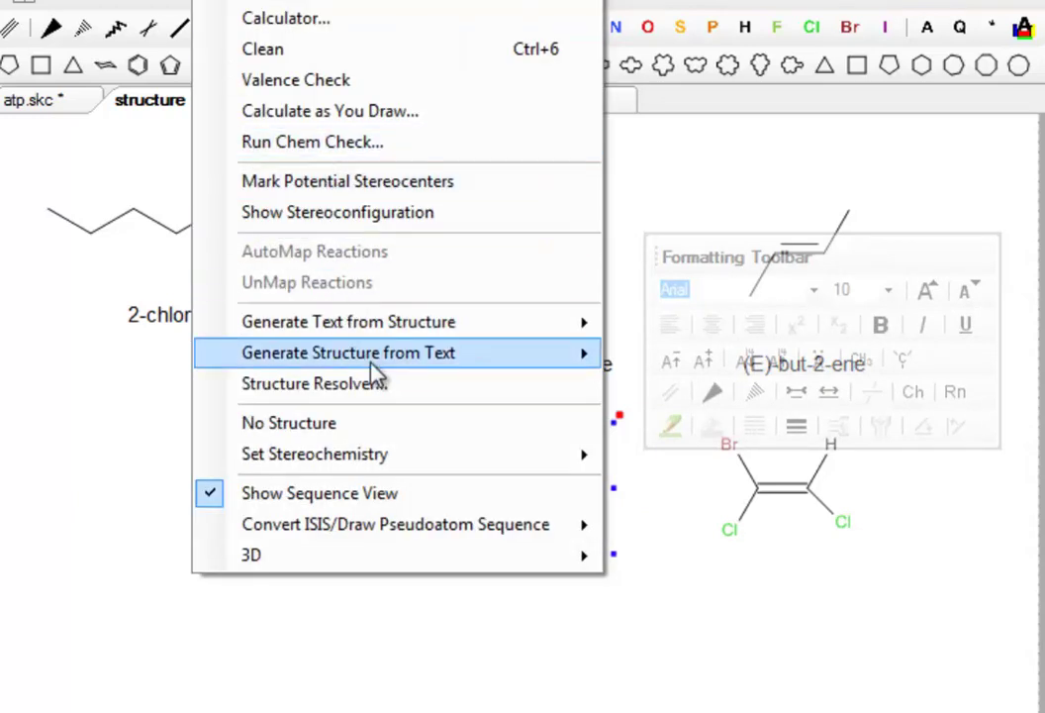
mouse_move(374, 360)
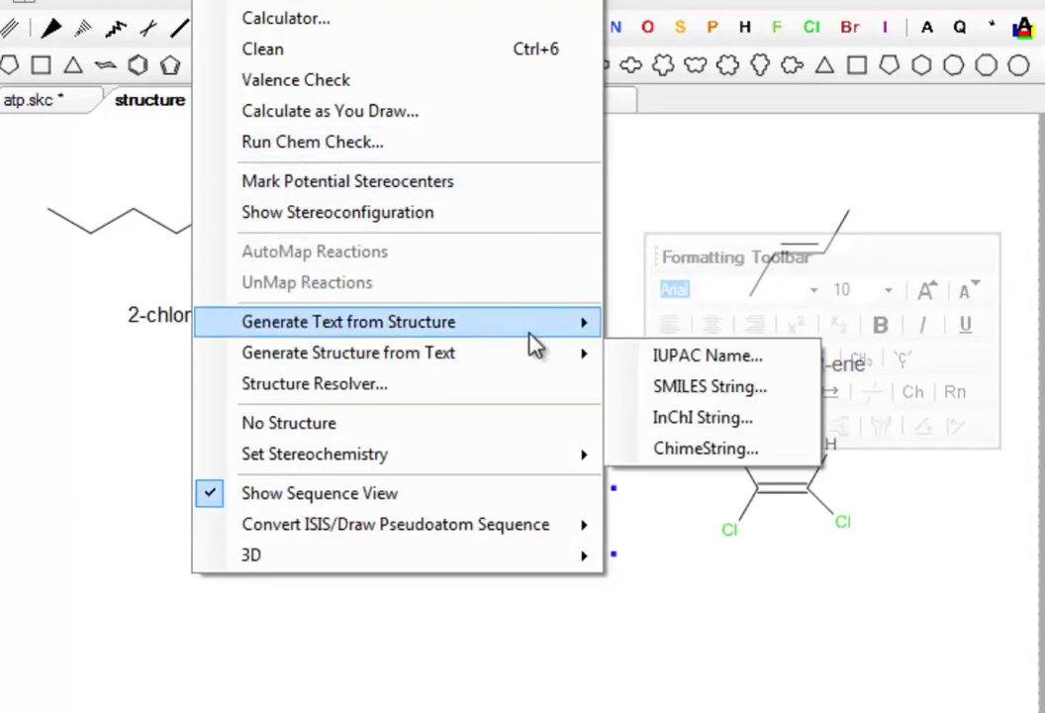
mouse_move(535, 325)
click(735, 337)
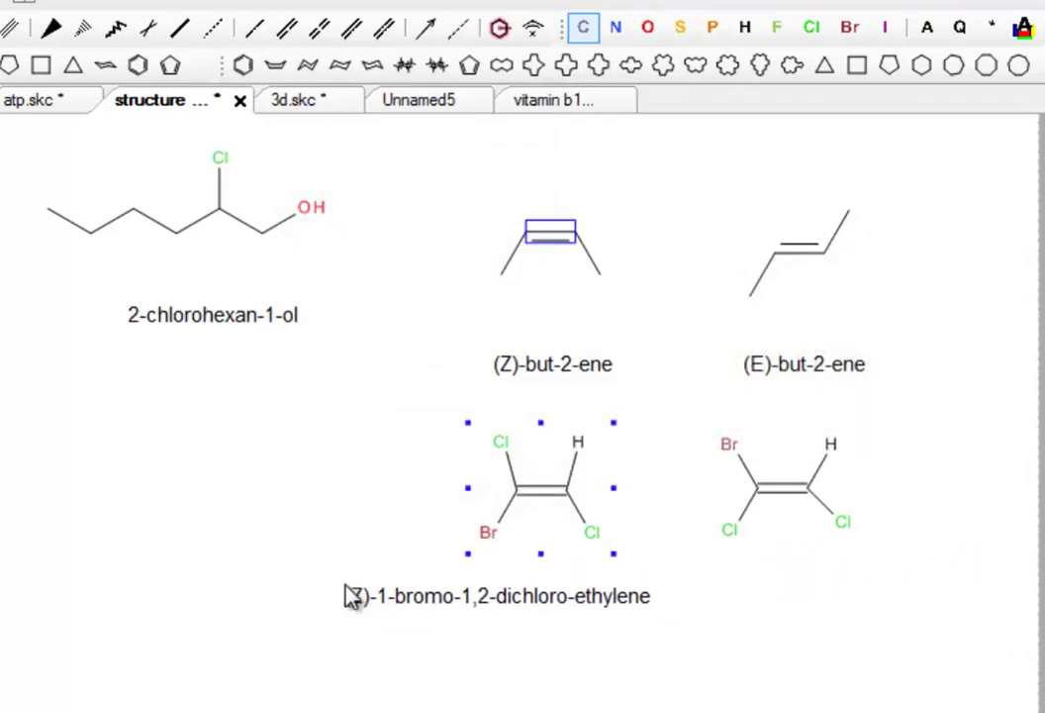
click(349, 595)
- Label the E isomer with its generated IUPAC name below it and select both labels
drag(901, 402, 691, 602)
click(213, 0)
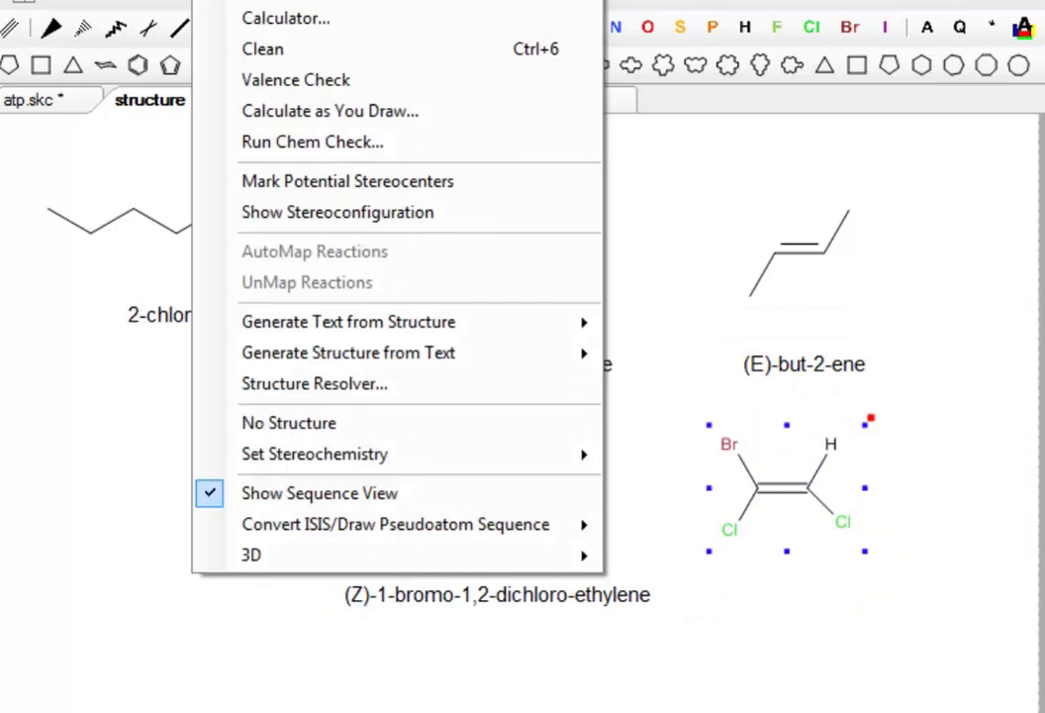
mouse_move(431, 333)
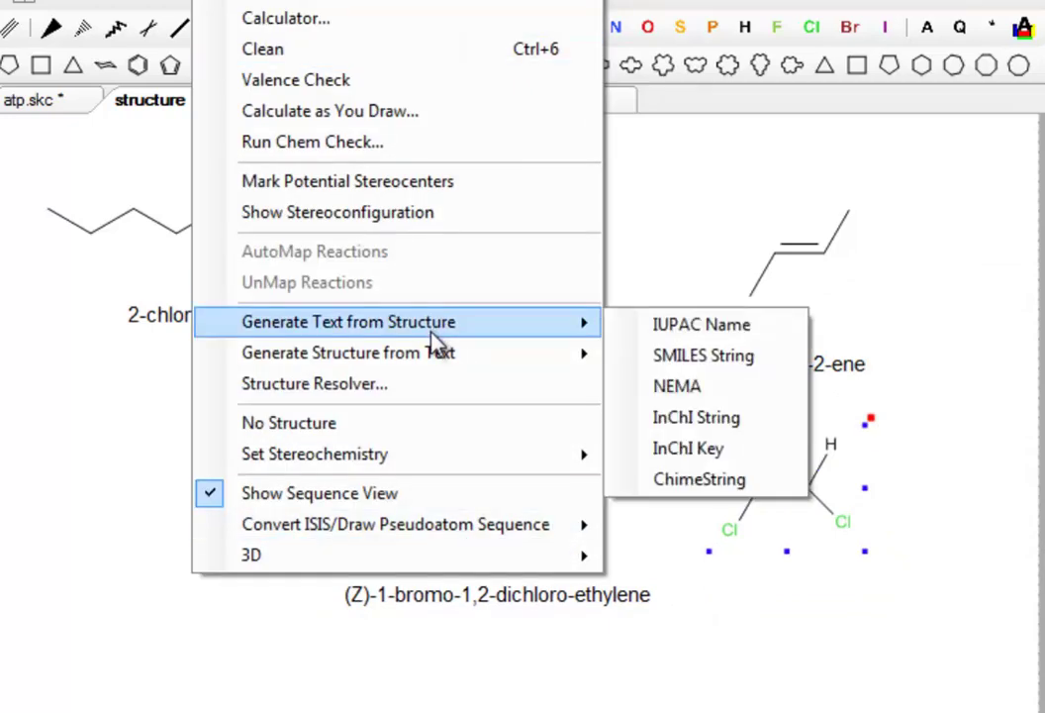
click(730, 320)
click(706, 594)
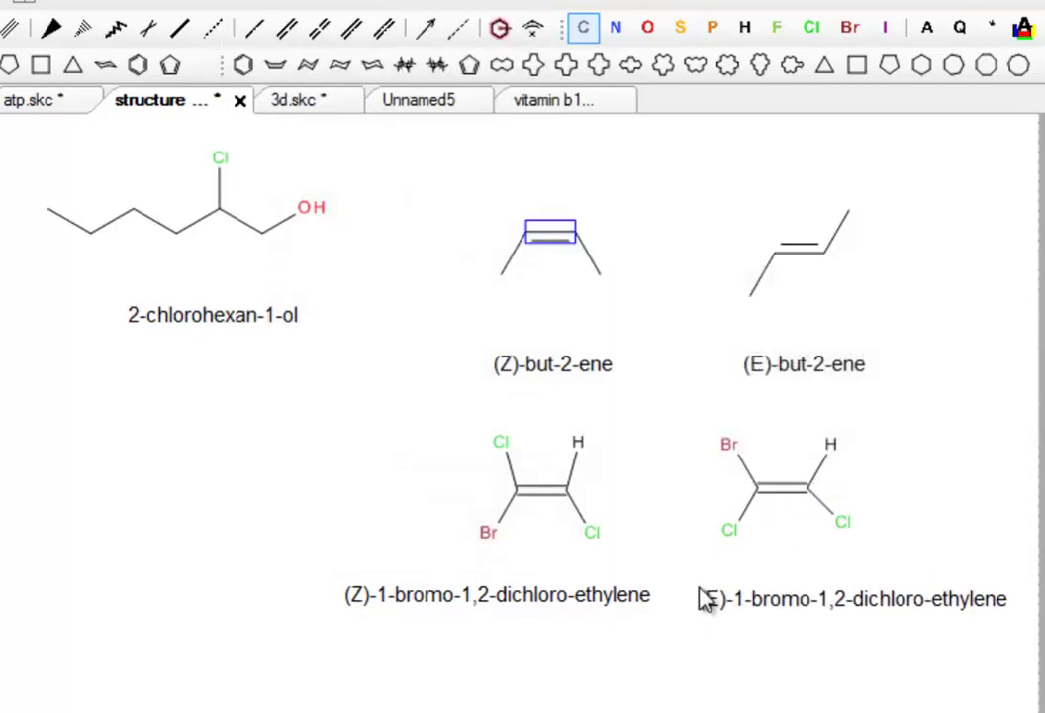
drag(280, 572, 1015, 684)
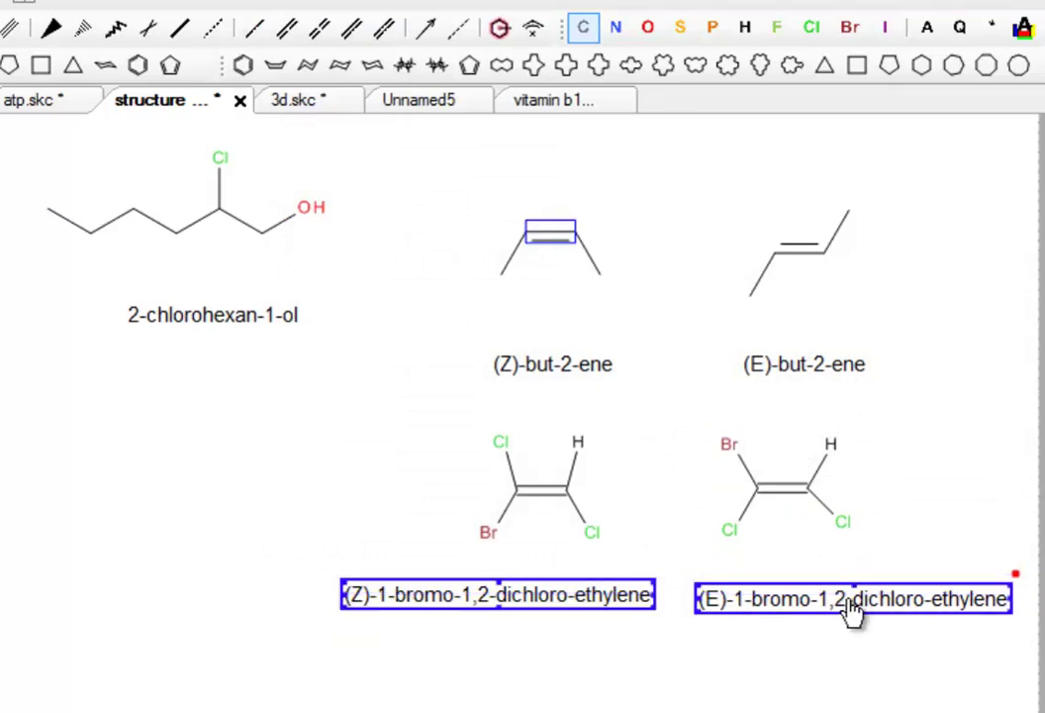
- Center-align the (Z)- and (E)-1-bromo-1,2-dichloro-ethylene labels horizontally
right_click(856, 605)
click(891, 708)
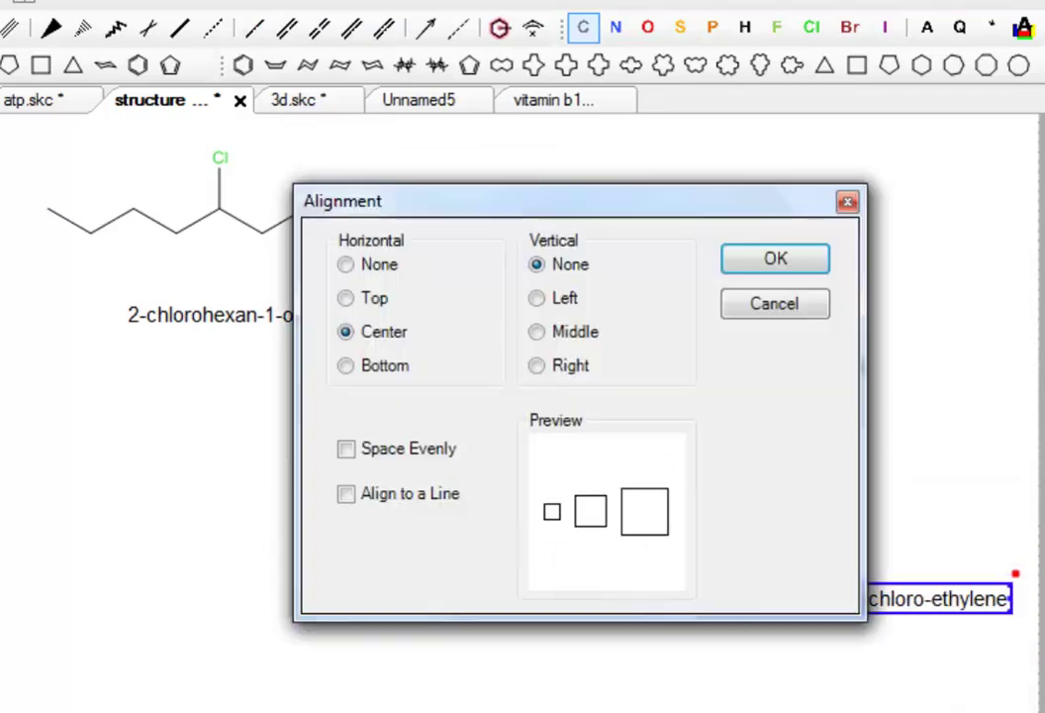
click(812, 264)
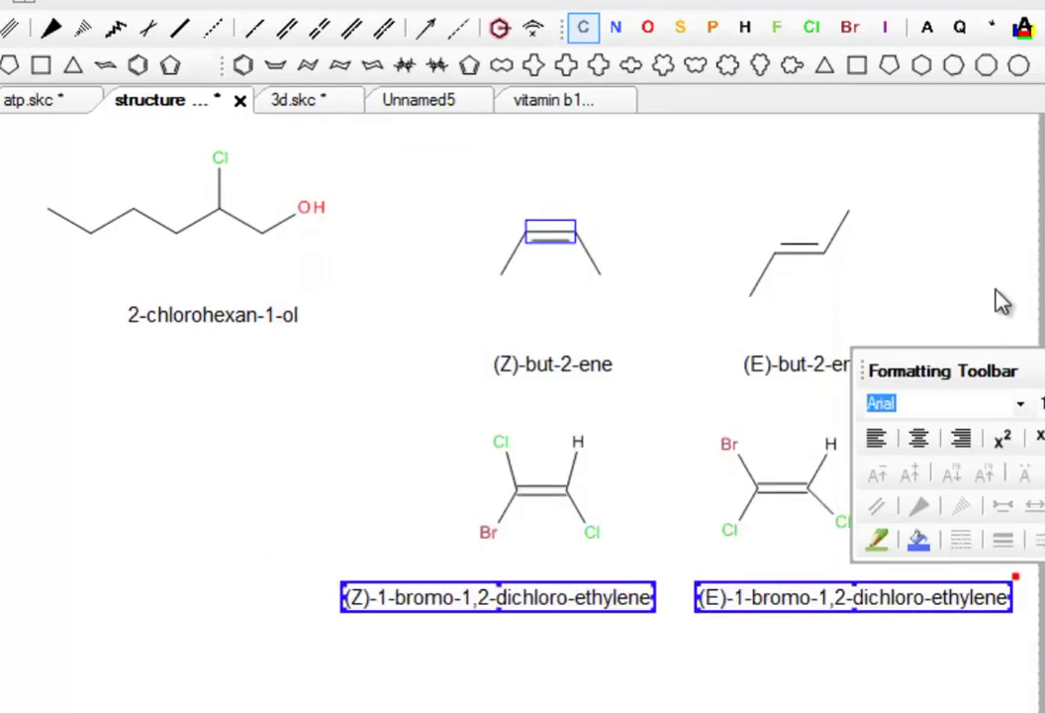
click(998, 299)
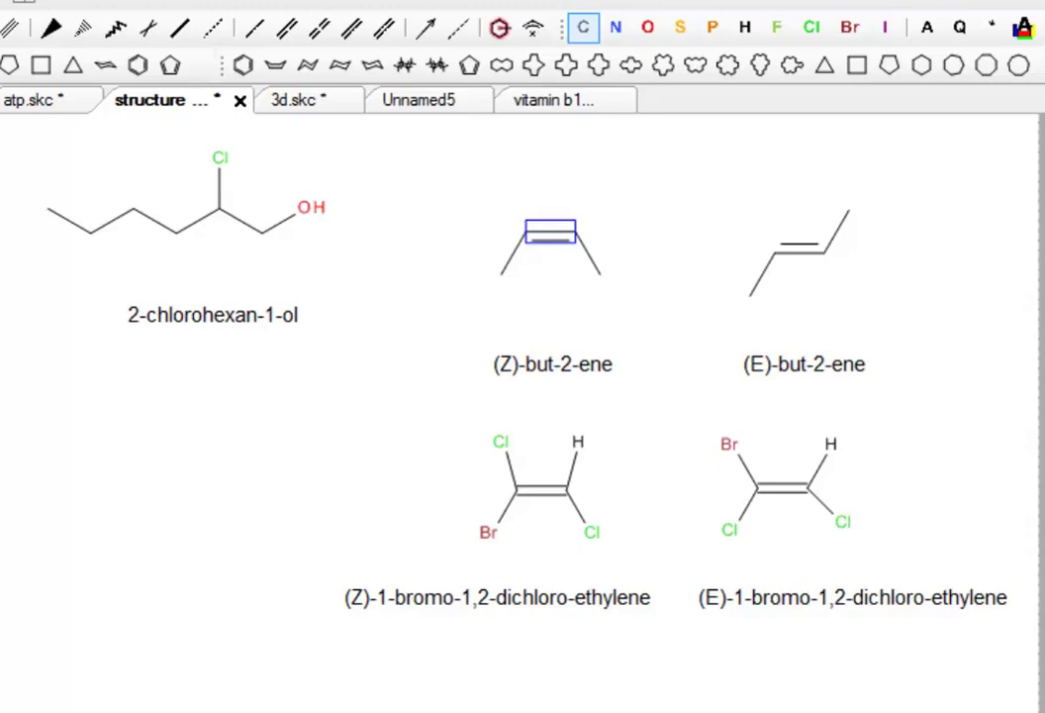
drag(428, 406, 909, 560)
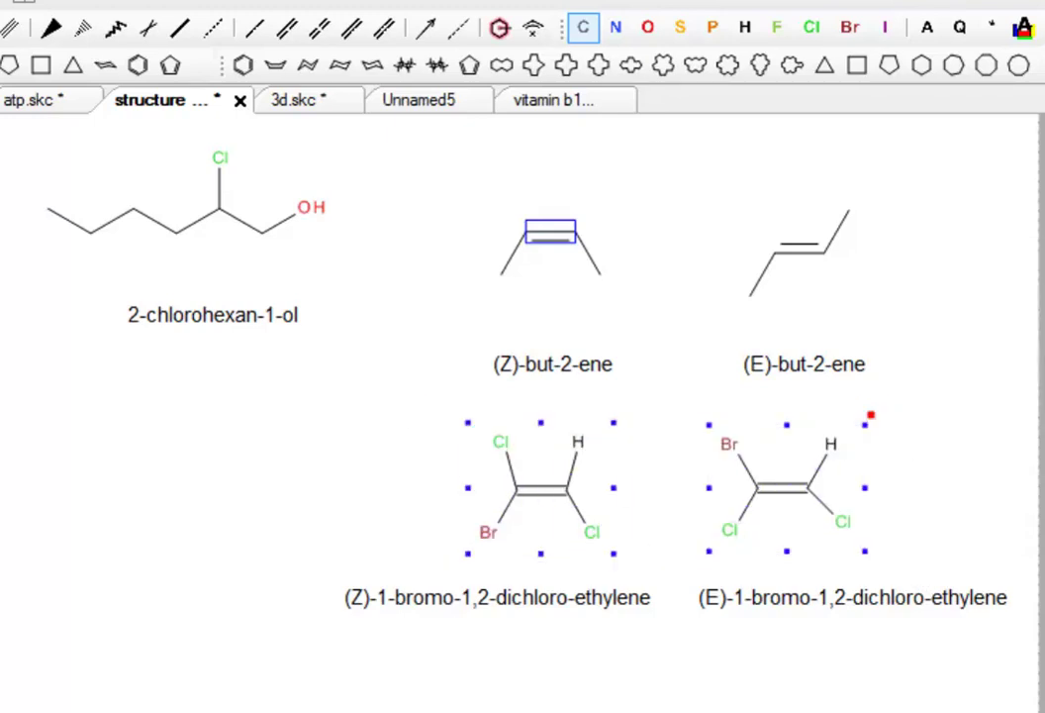
click(210, 5)
click(210, 5)
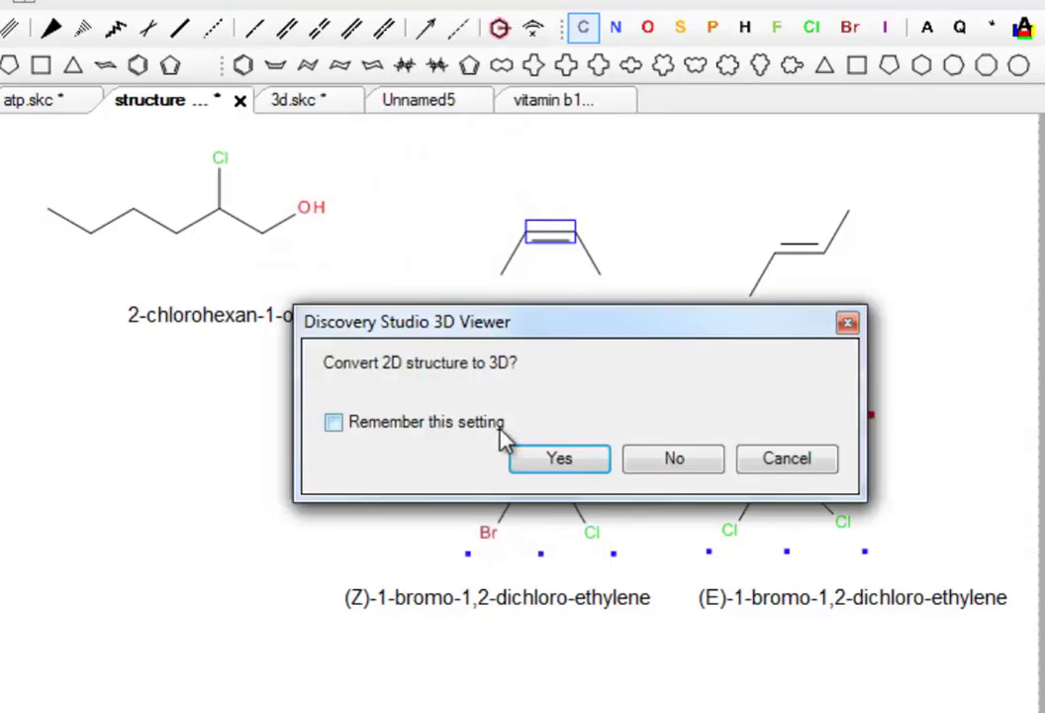
click(590, 467)
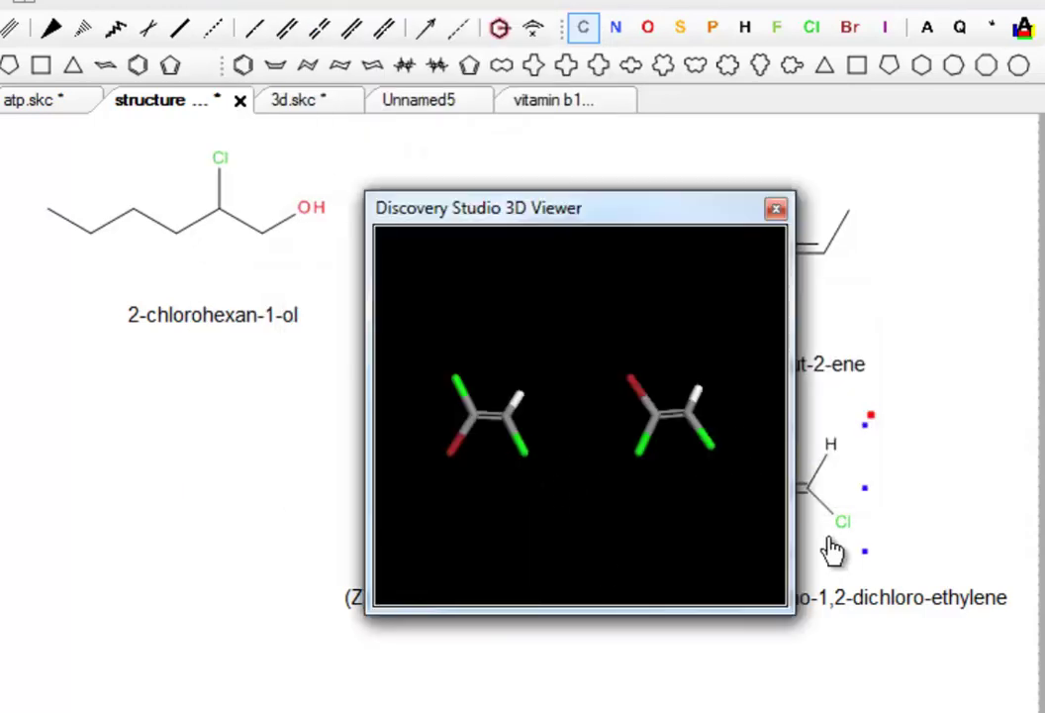
drag(788, 606, 1044, 712)
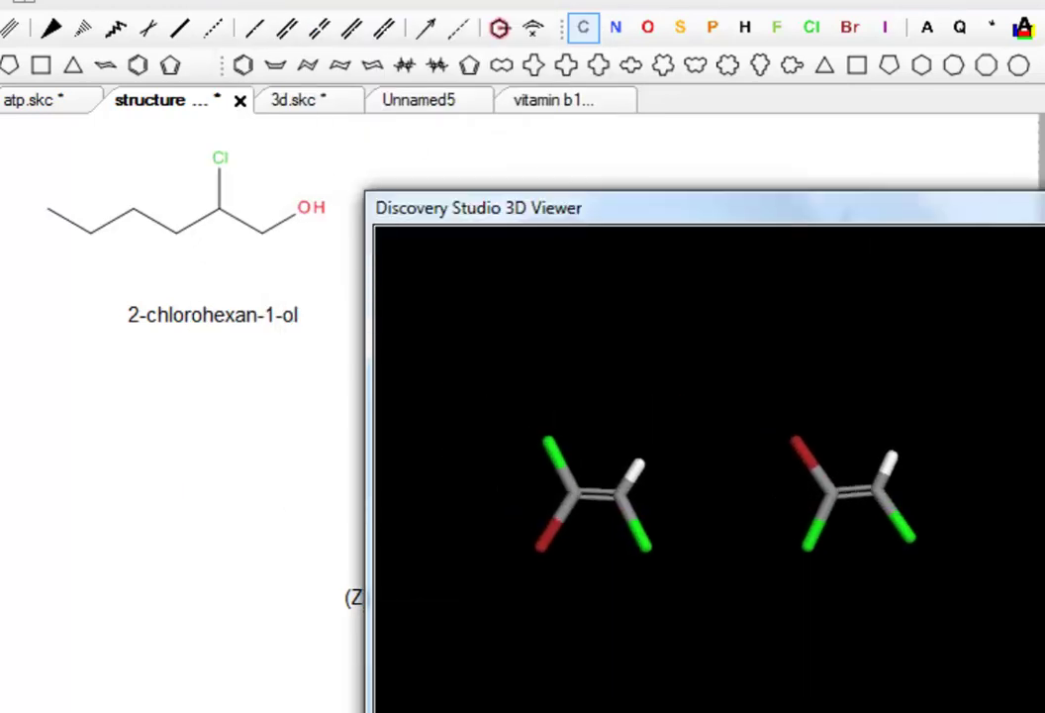
drag(992, 653, 972, 490)
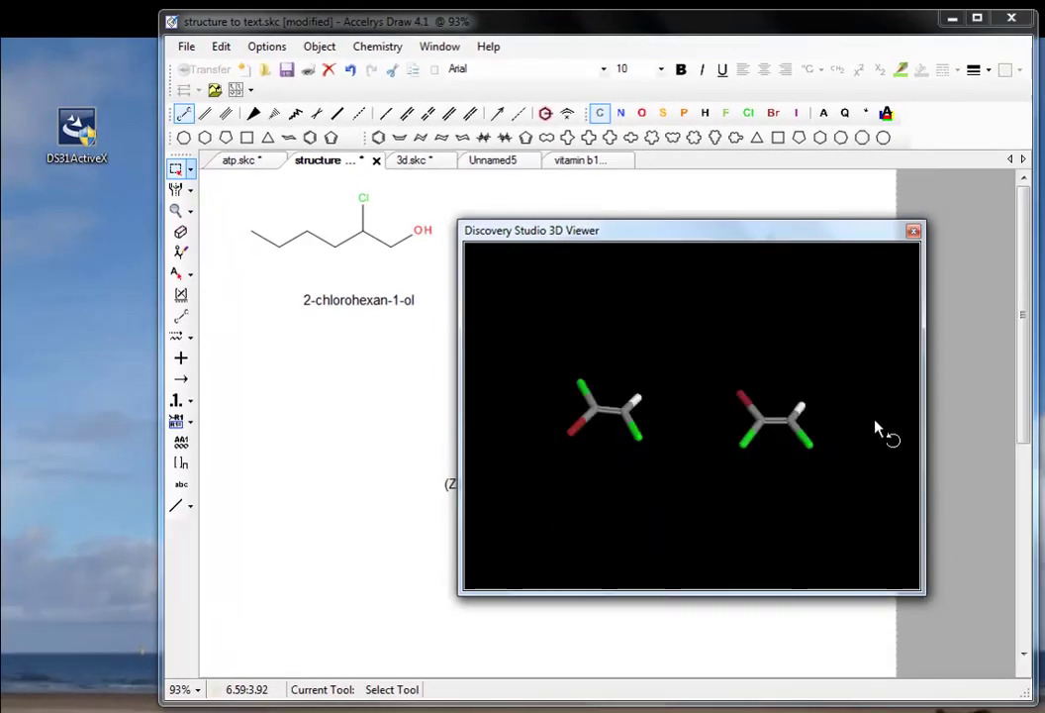
click(913, 231)
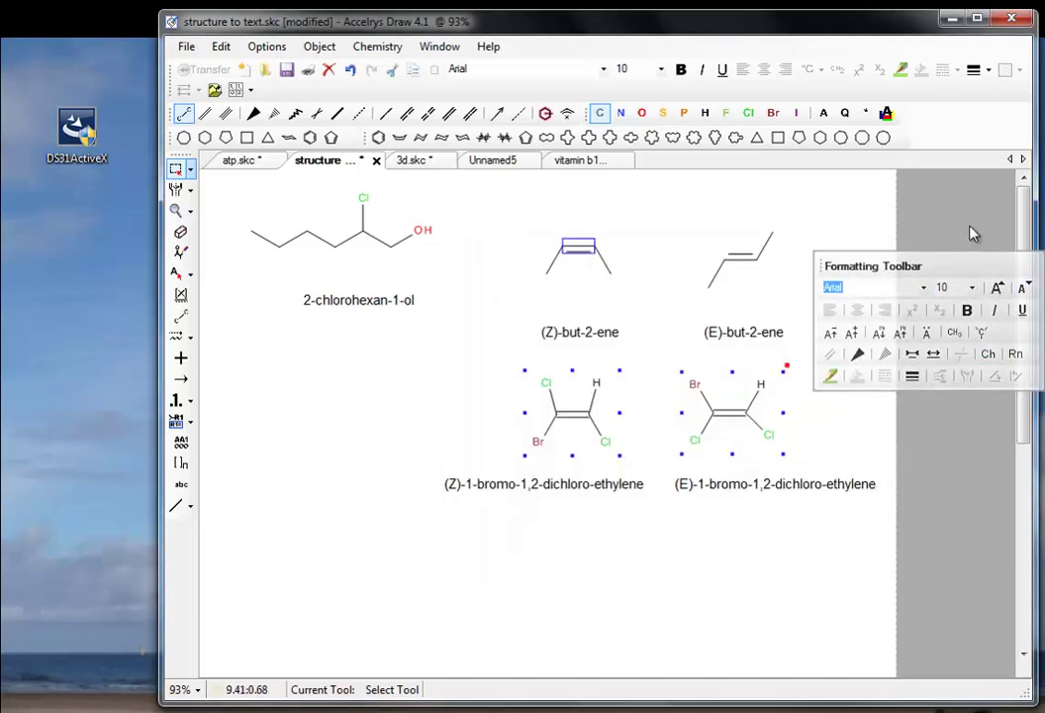
click(847, 480)
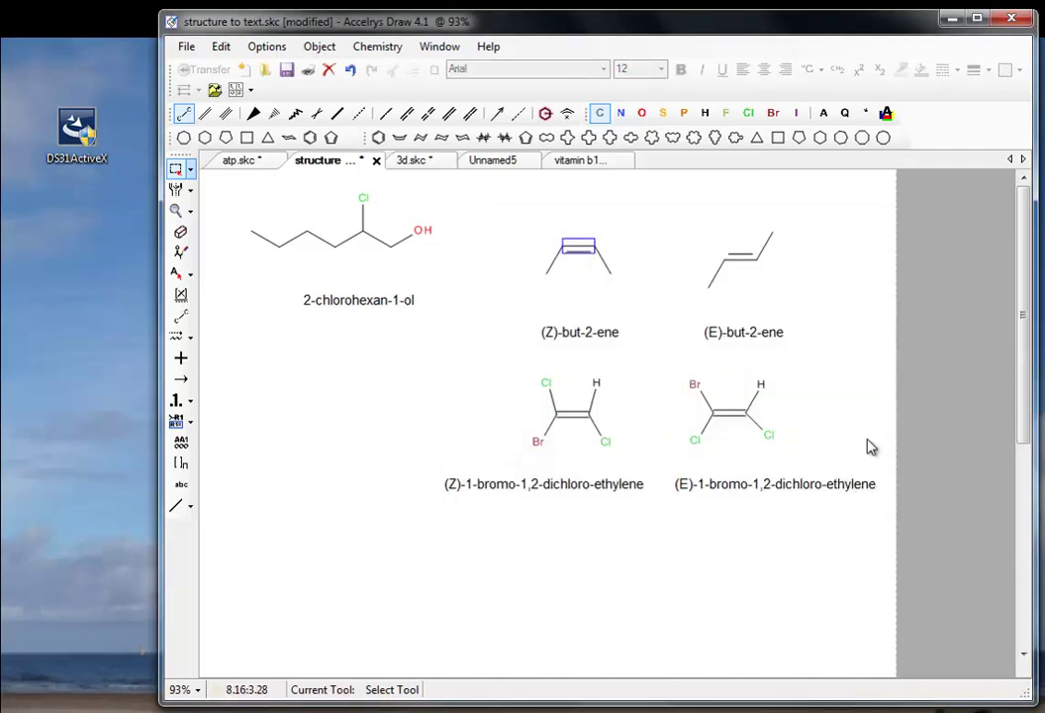